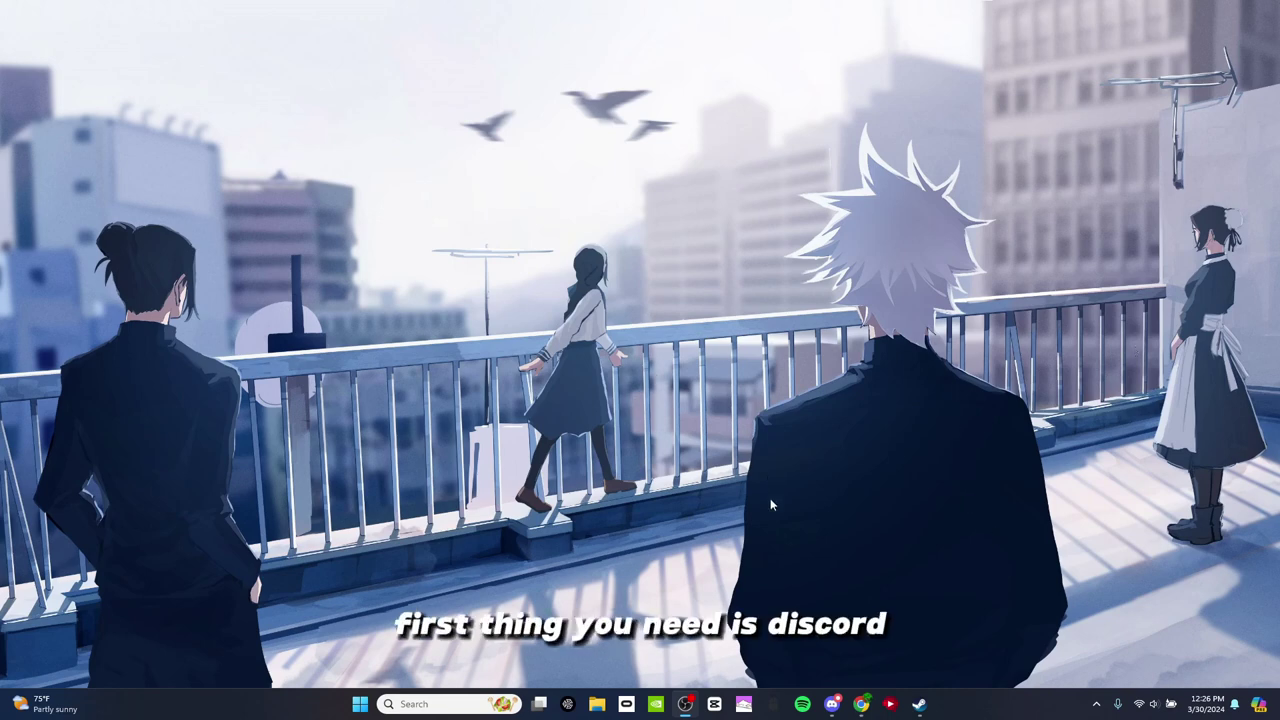
In Discord's #mods channel, download the walksim.dll attachment.
click(831, 703)
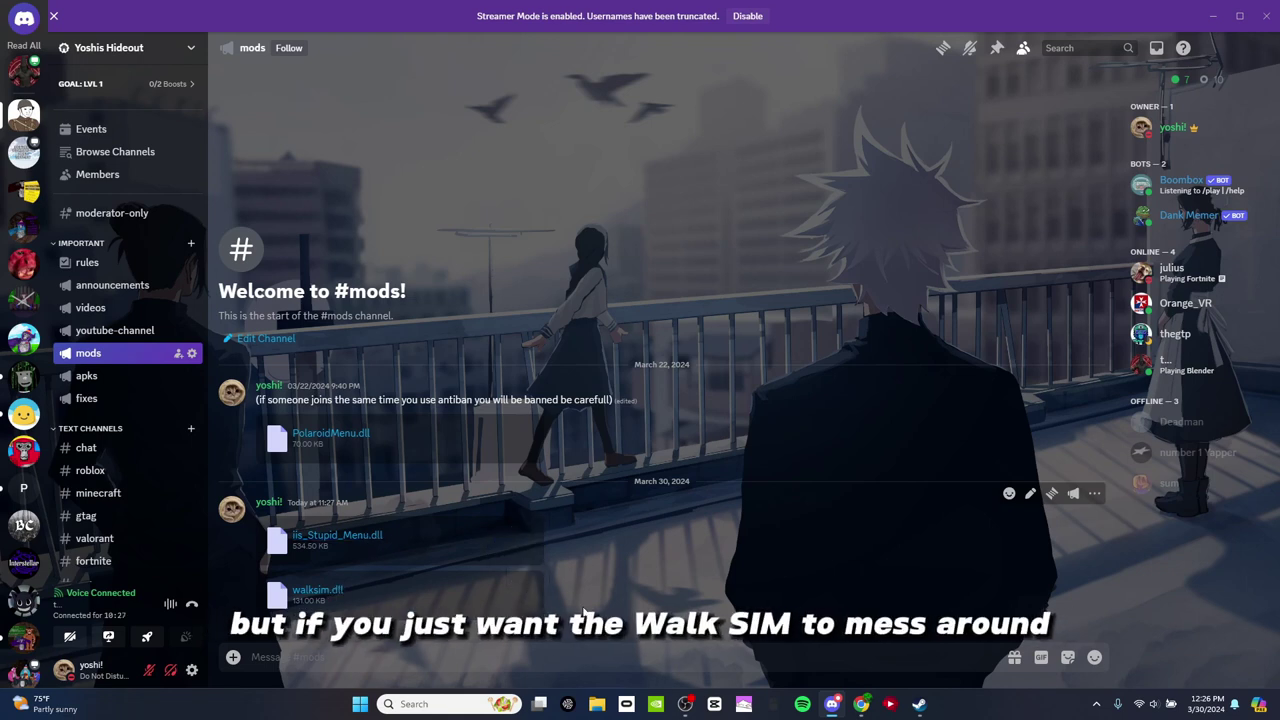
click(333, 594)
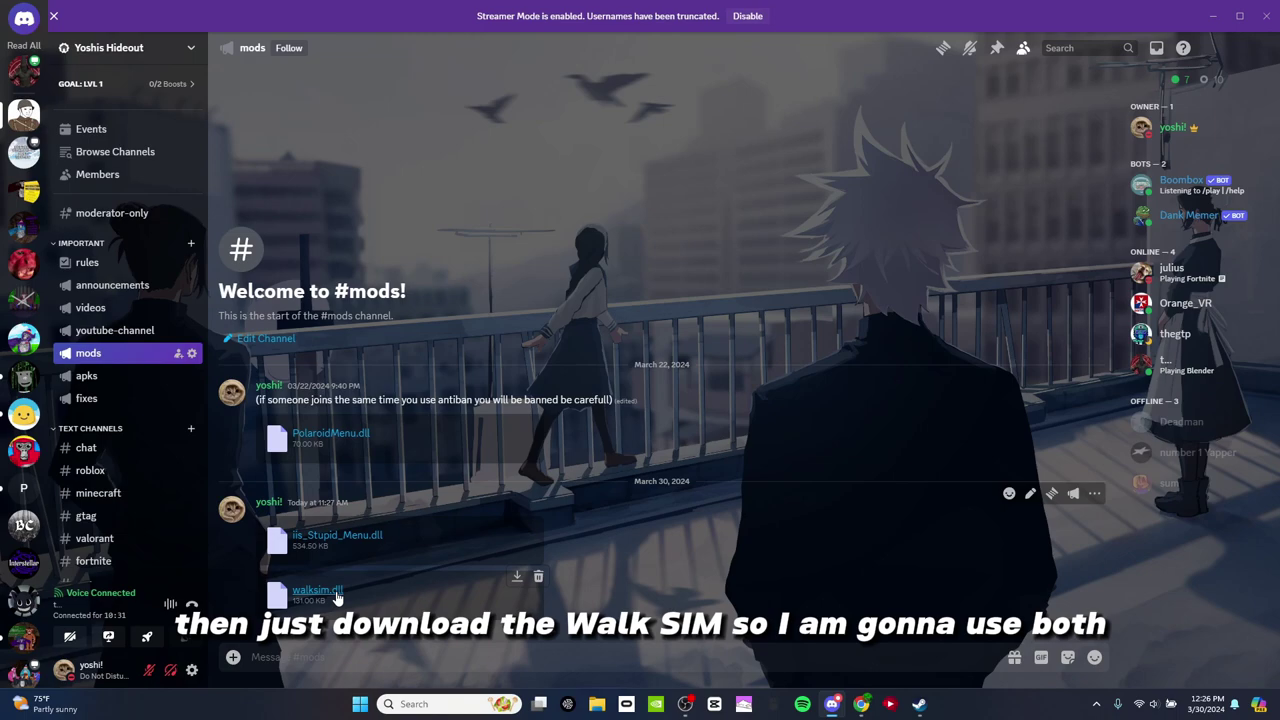
Confirm and keep the flagged walksim.dll download as an unverified file in Chrome.
click(619, 397)
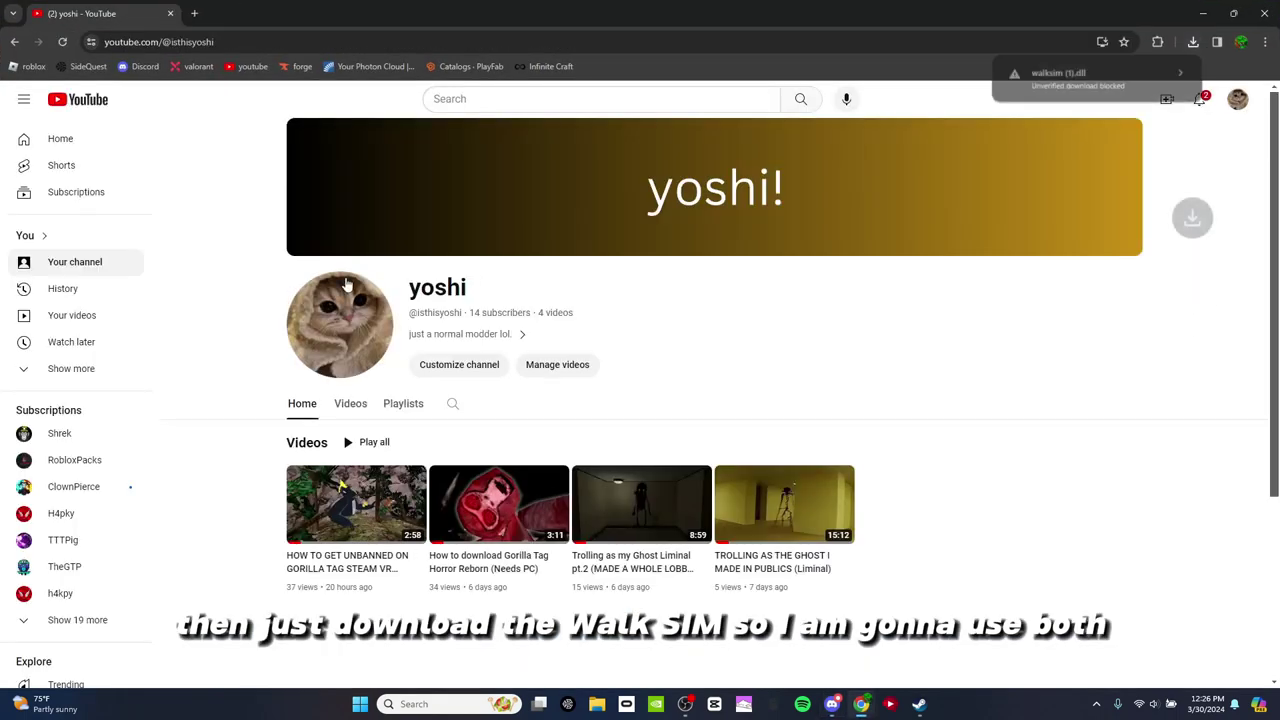
click(1165, 75)
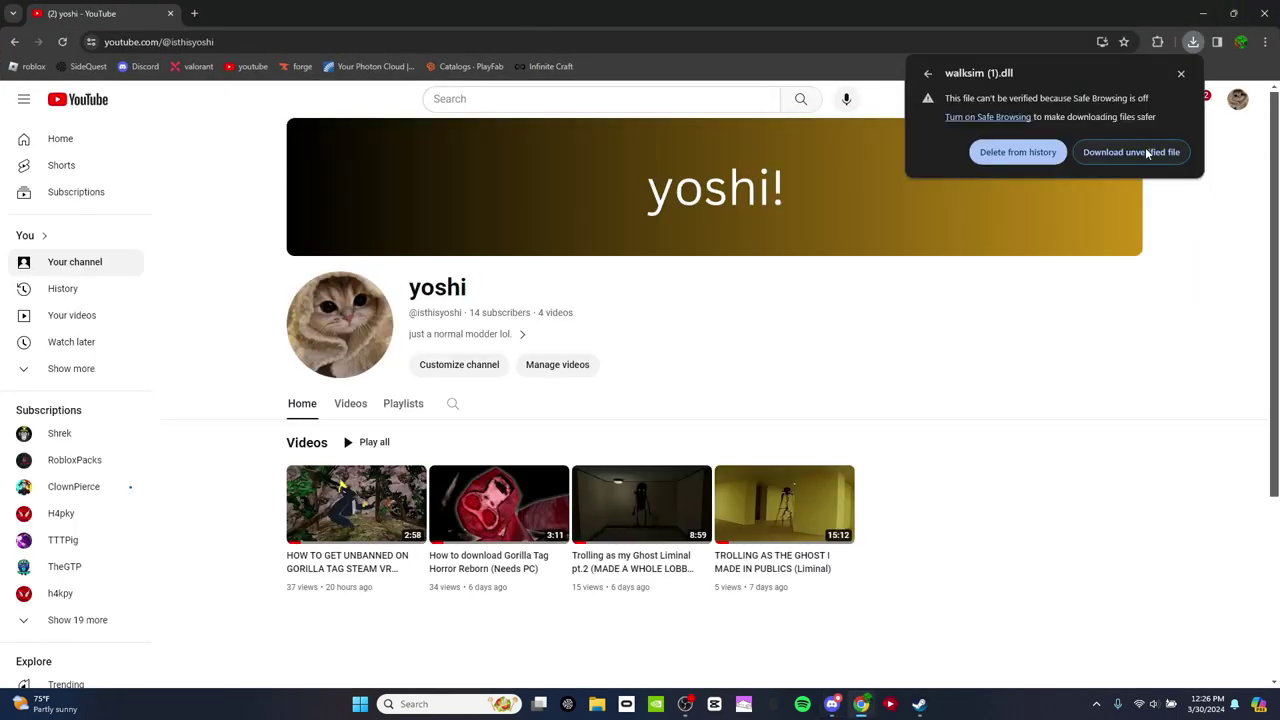
click(1149, 154)
Download iis_Stupid_Menu.dll from Discord, keep it, accept McAfee's risk warning, and minimize Chrome.
click(1204, 12)
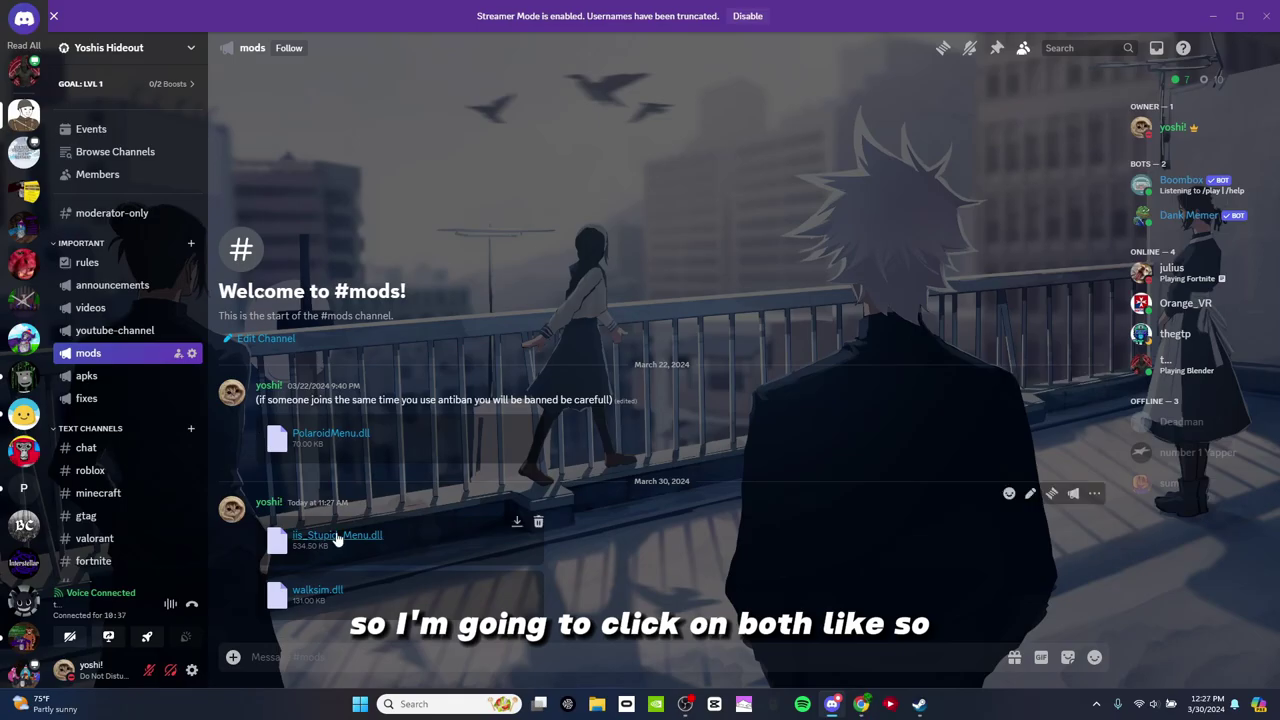
click(335, 535)
click(688, 397)
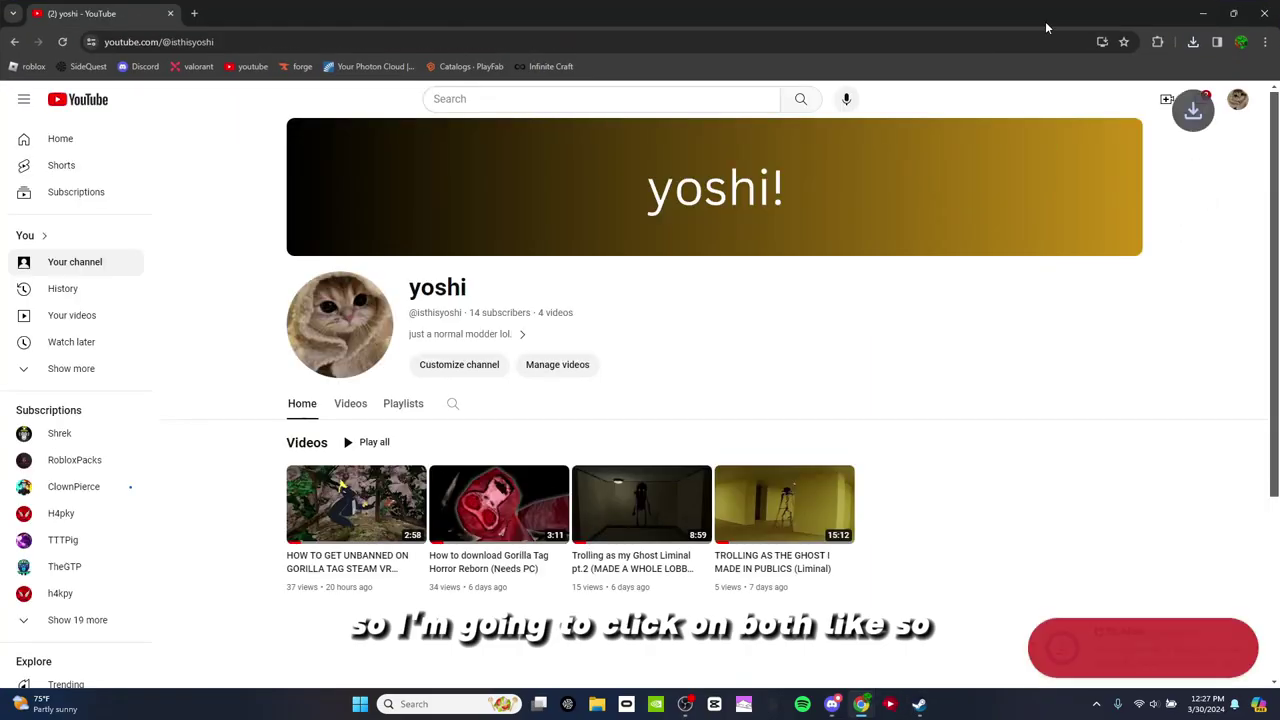
click(1191, 43)
click(1132, 104)
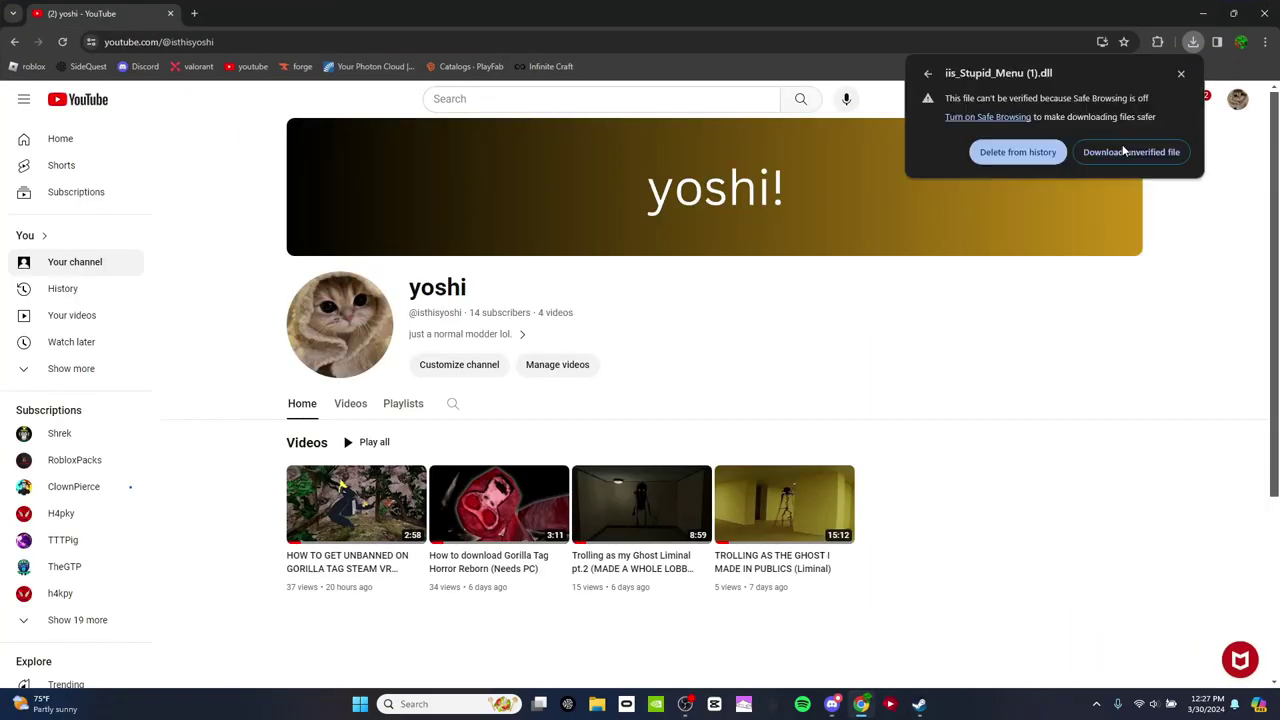
click(1137, 151)
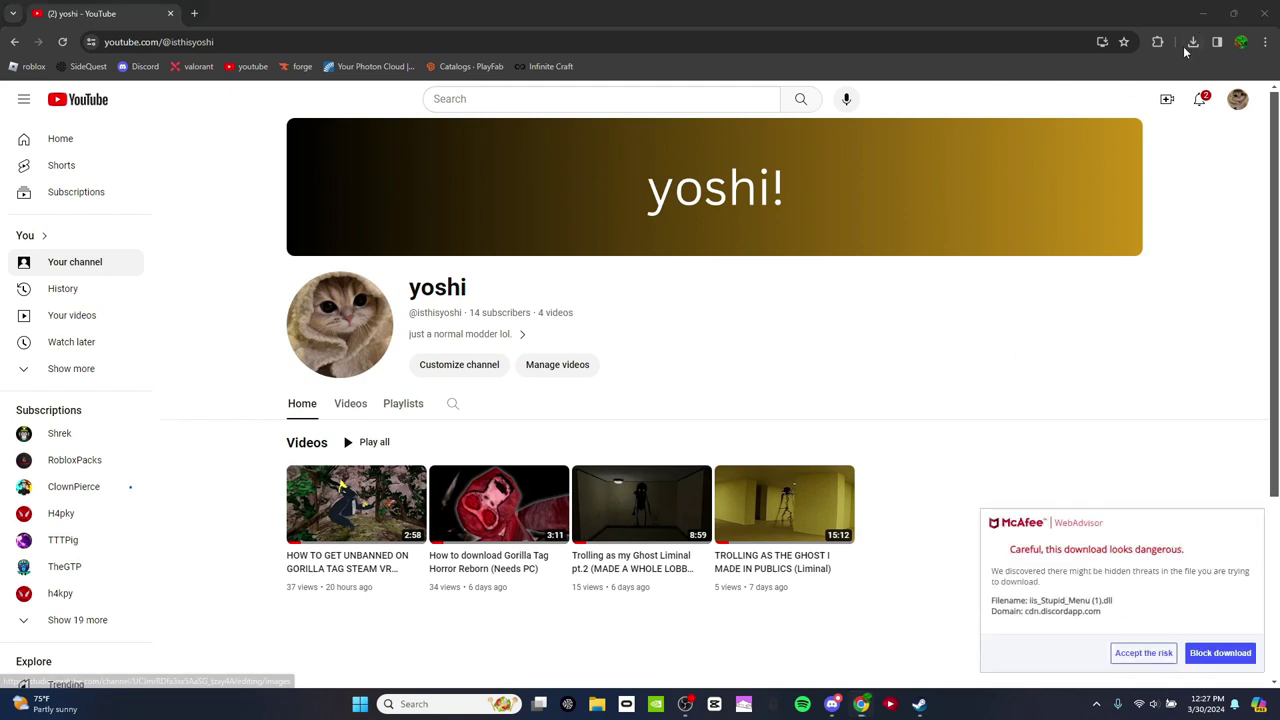
click(1143, 652)
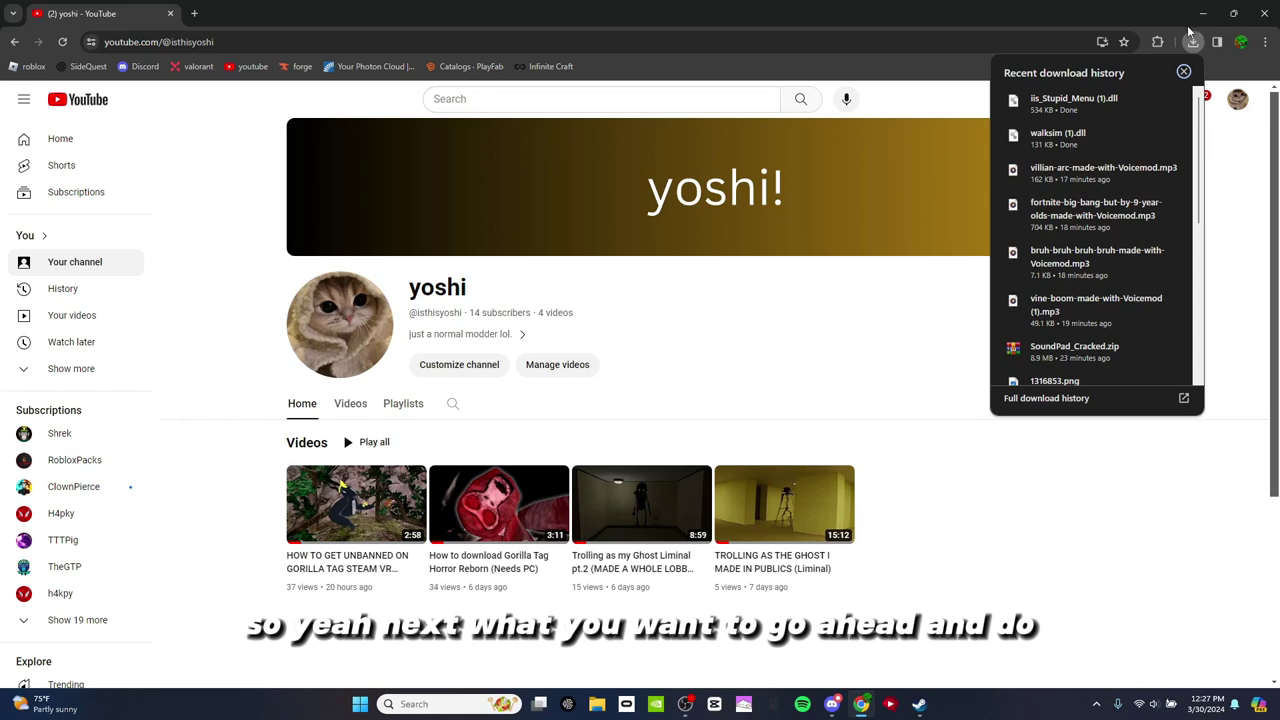
click(1203, 8)
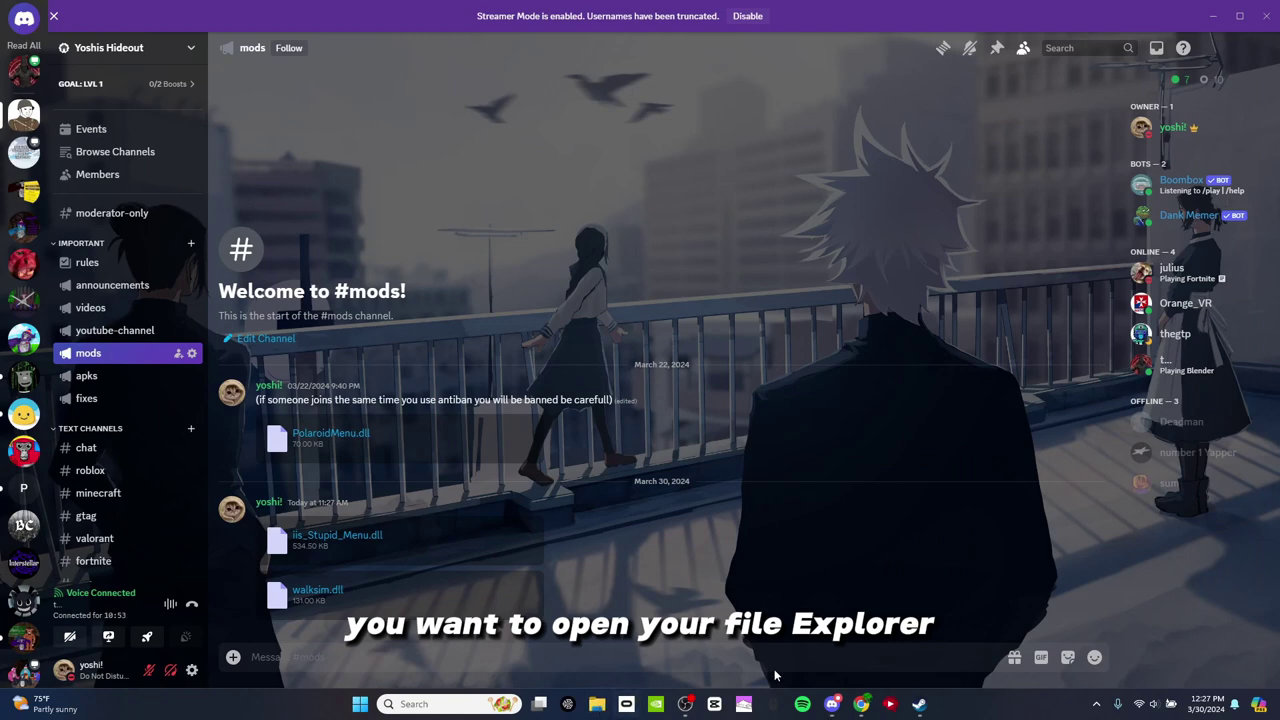
Open a File Explorer window on Downloads showing iis_Stupid_Menu (1).dll and walksim (1).dll.
key(super+e)
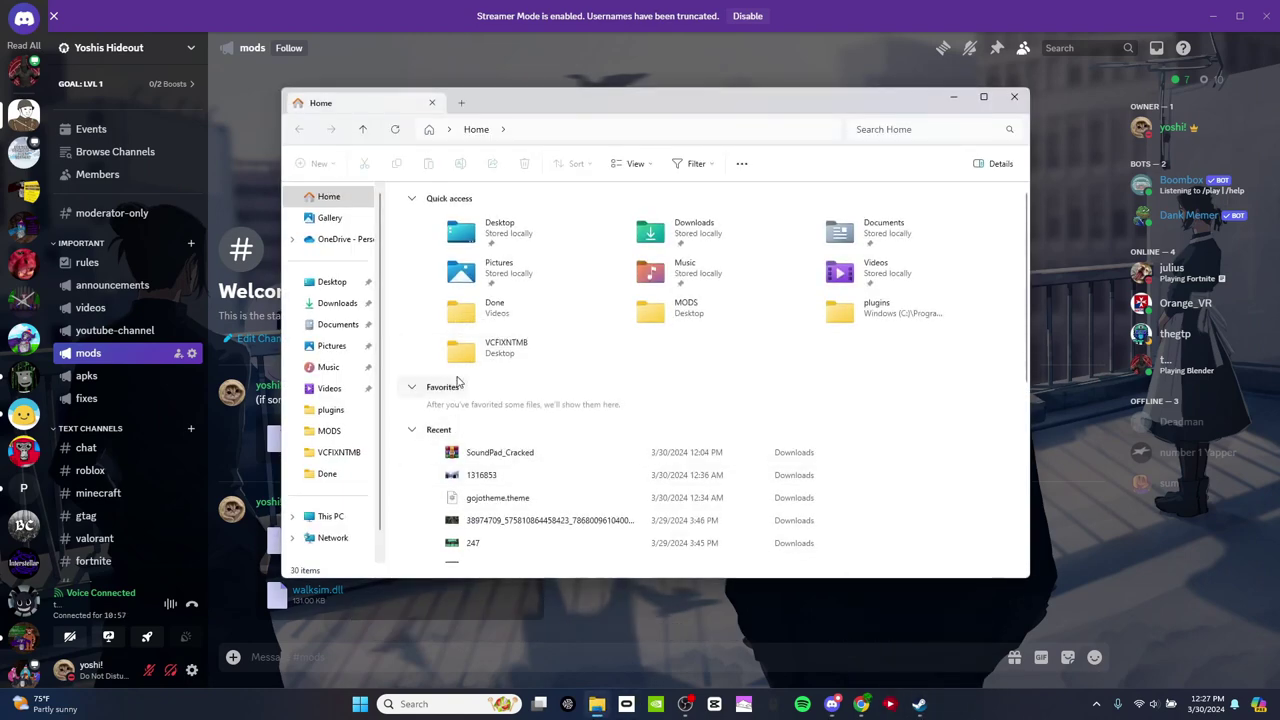
click(340, 304)
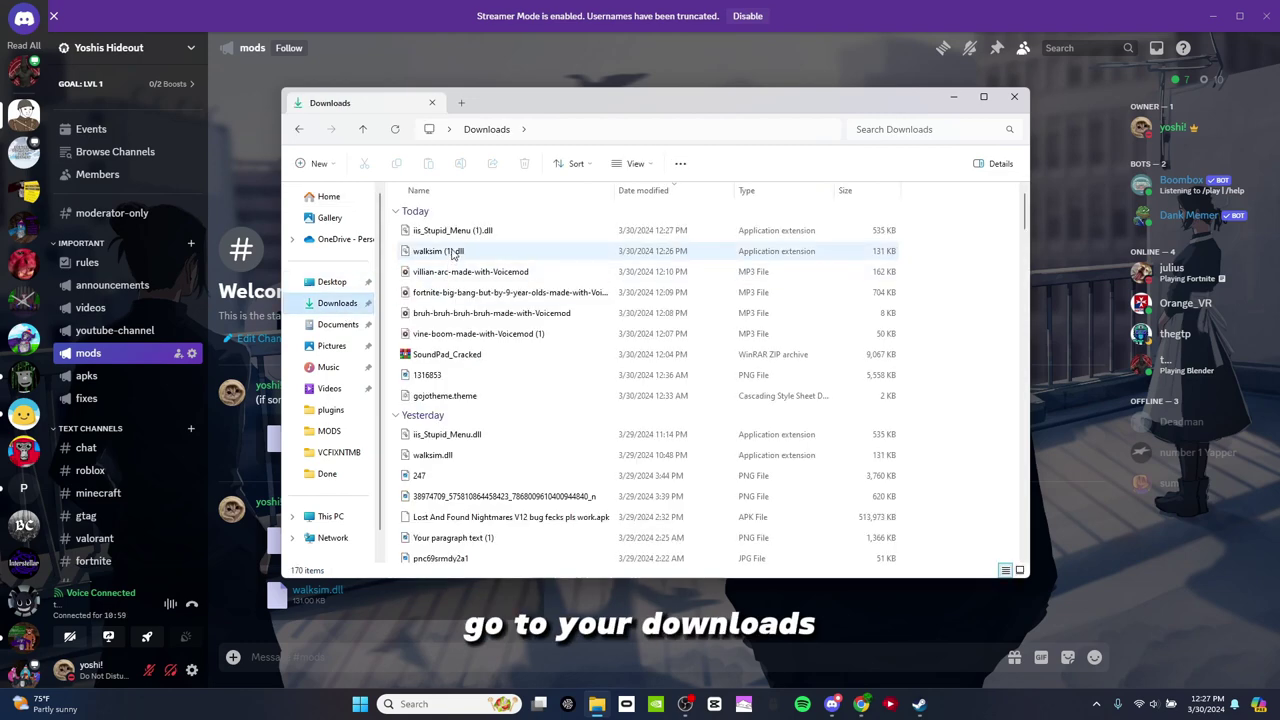
right_click(331, 428)
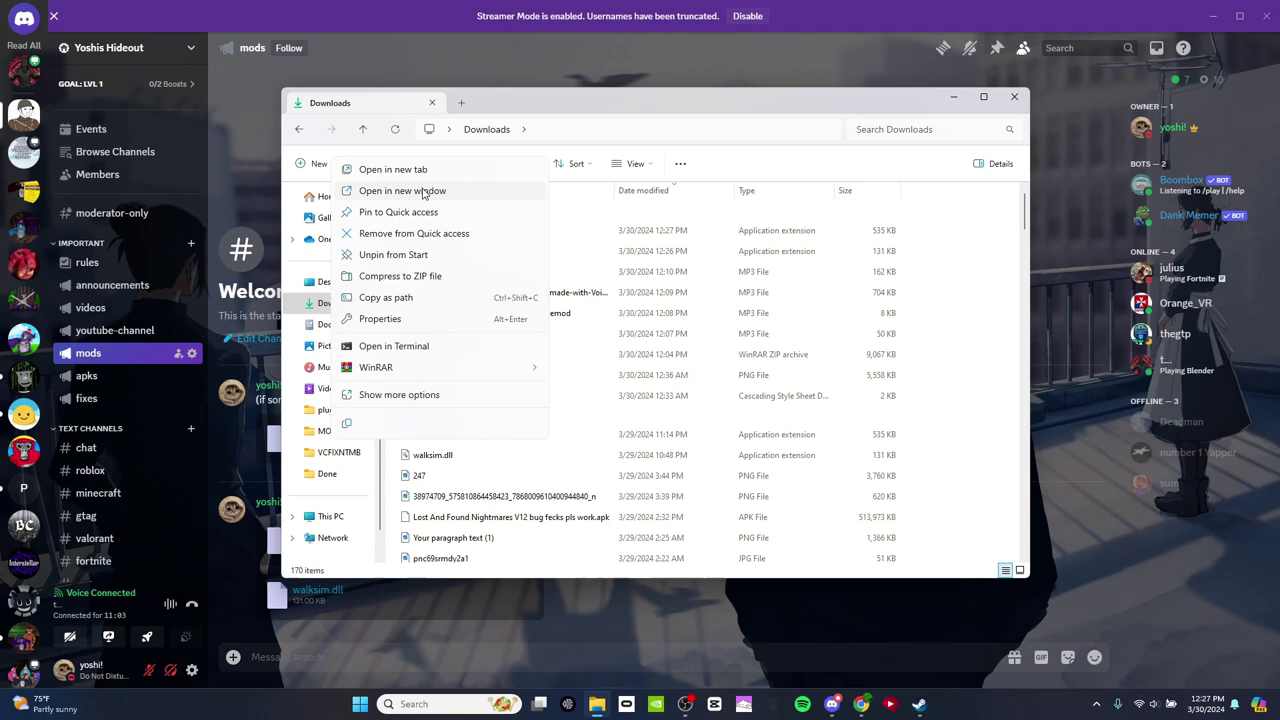
drag(595, 107, 557, 97)
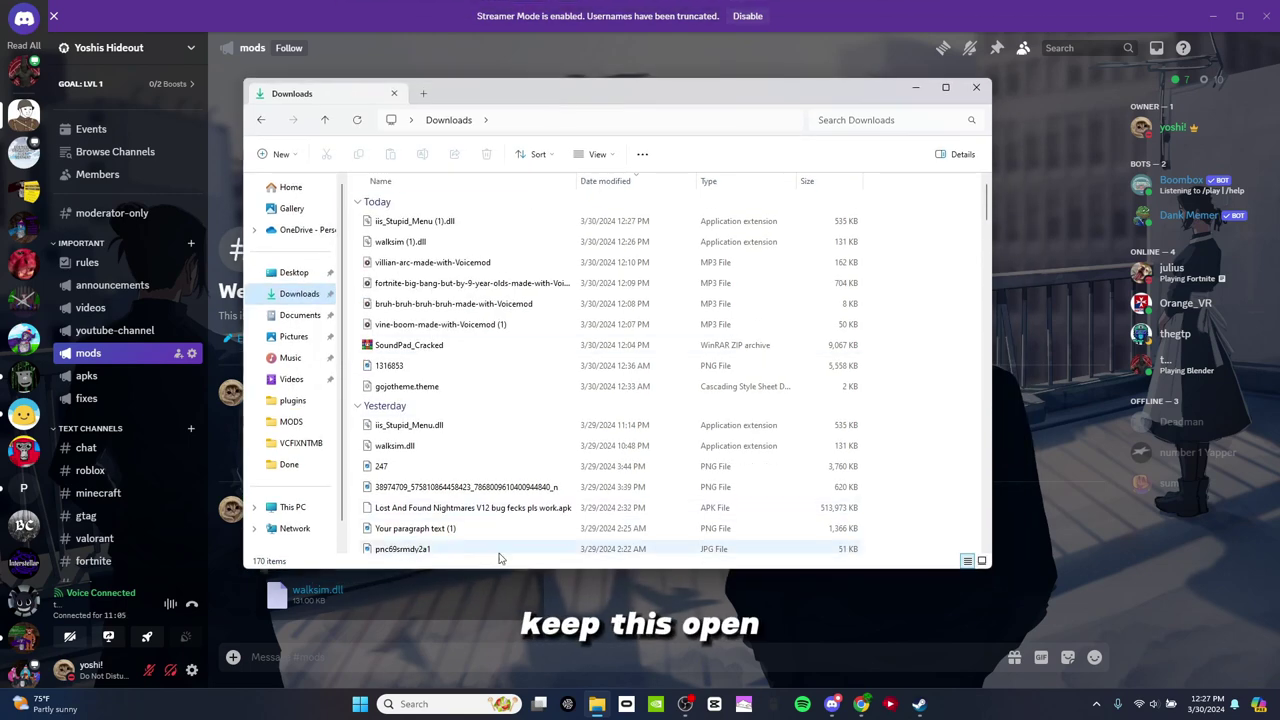
click(475, 710)
Search for and launch Monke Mod Manager, dismissing its error message.
text(monke)
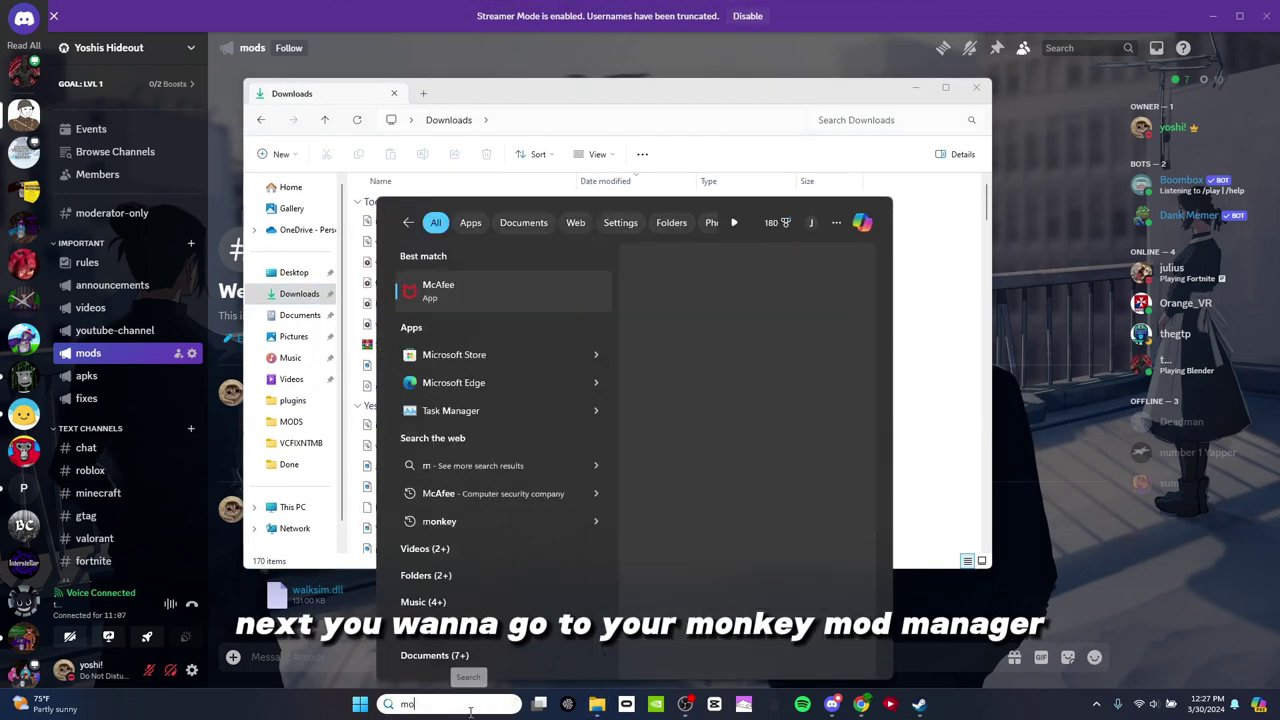
click(646, 388)
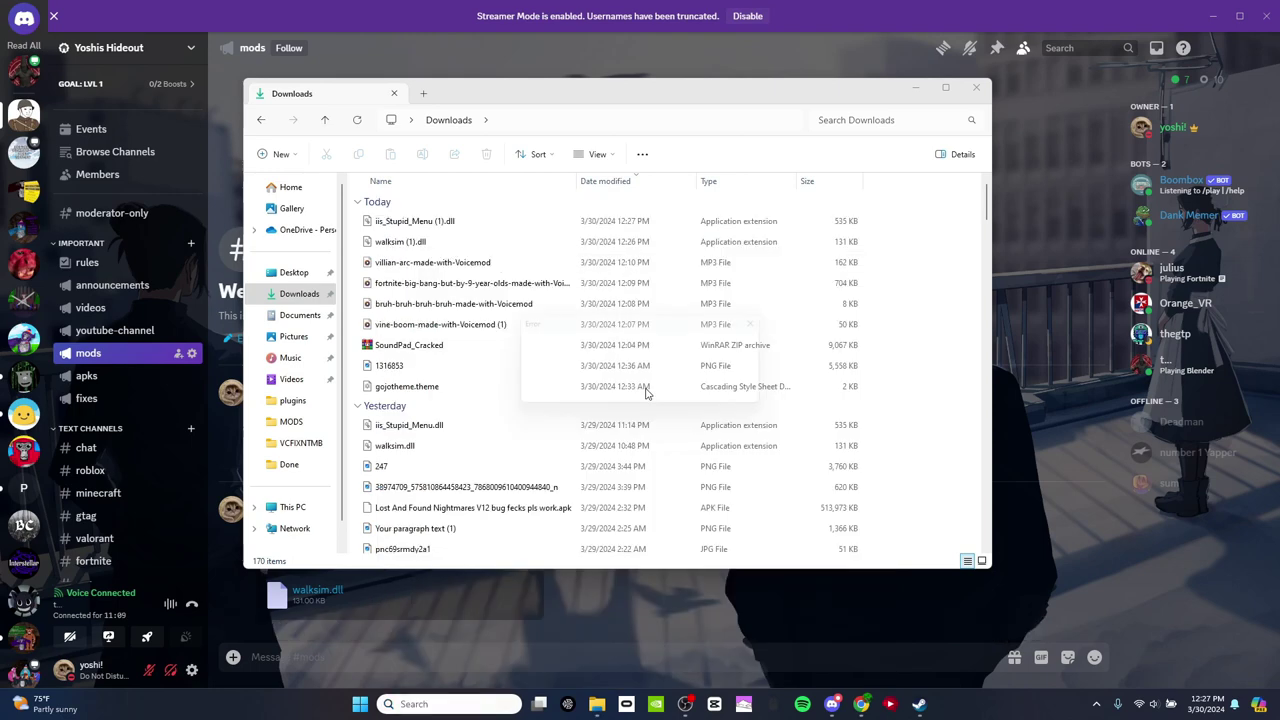
click(750, 399)
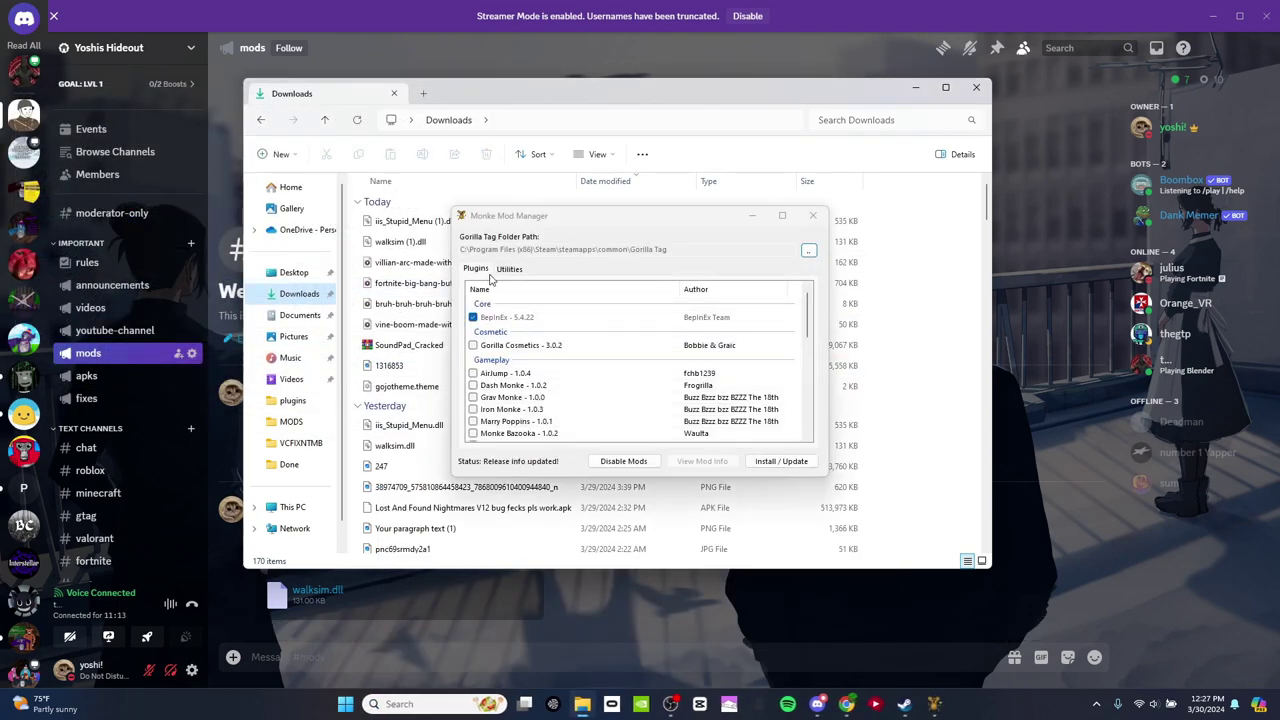
Open Gorilla Tag's BepInEx folder from the manager's Utilities, then minimize the manager and Discord.
click(500, 270)
drag(538, 230, 822, 200)
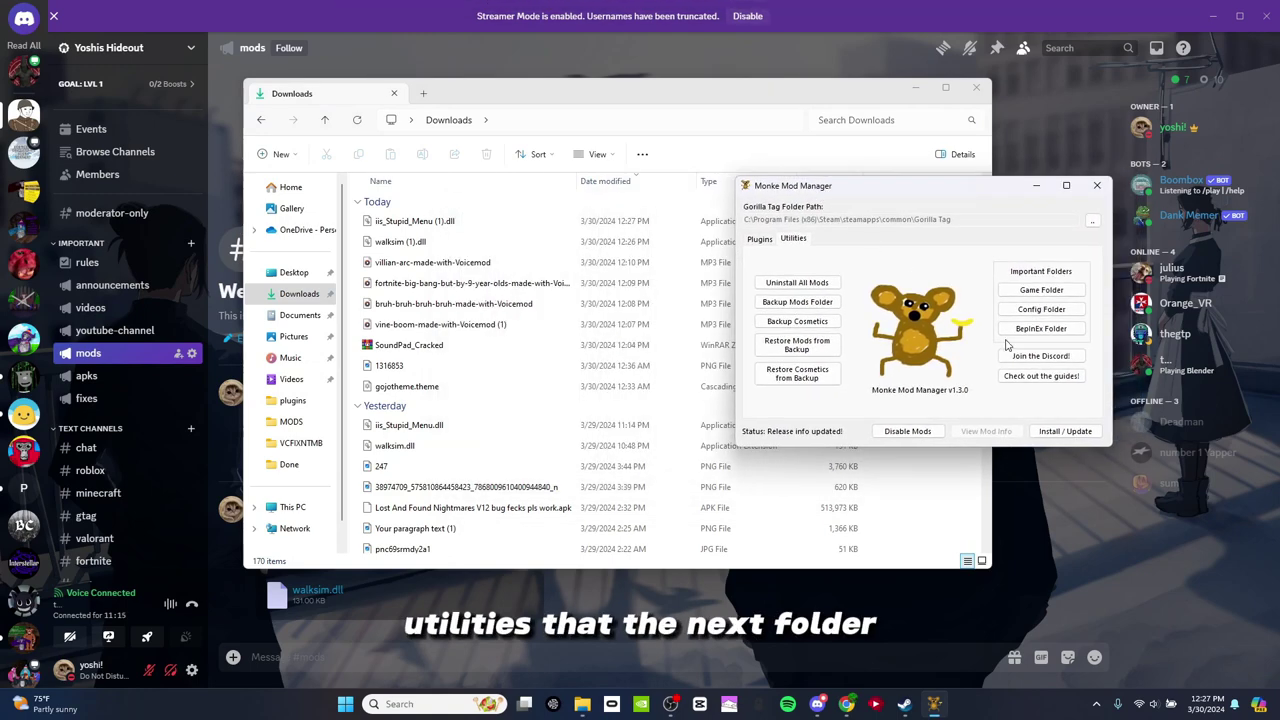
click(1040, 329)
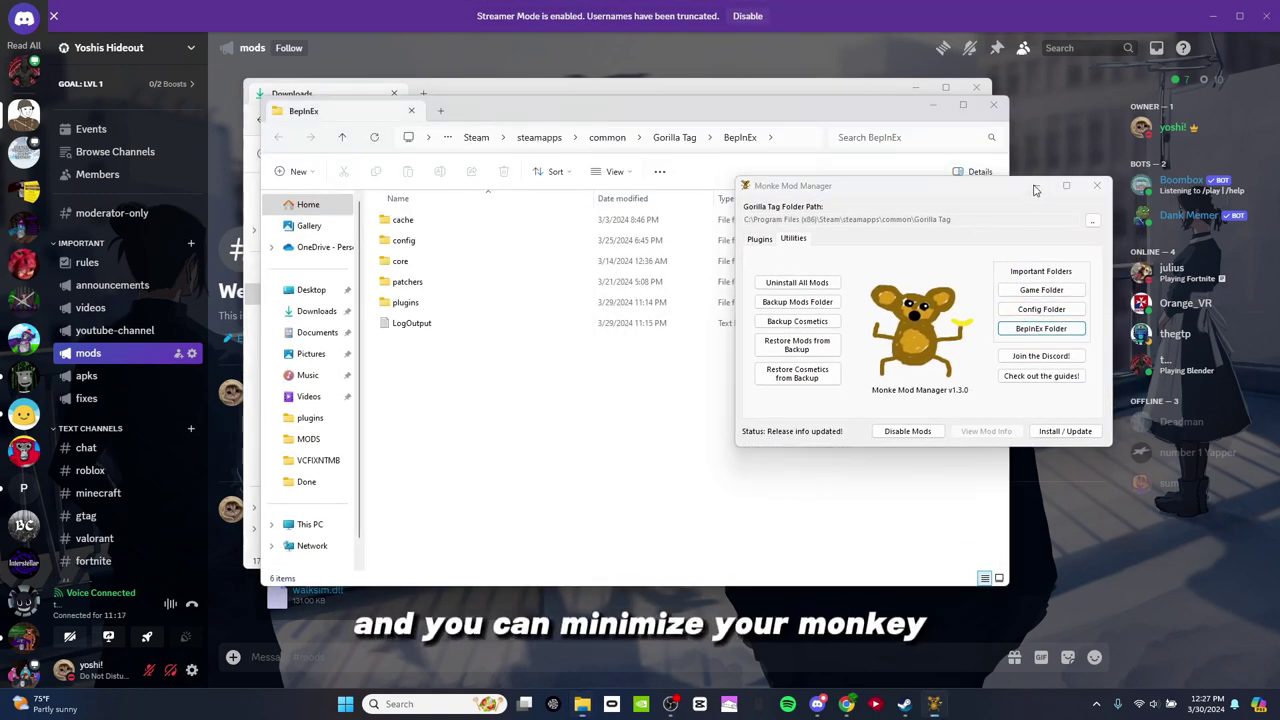
click(1036, 186)
click(1211, 16)
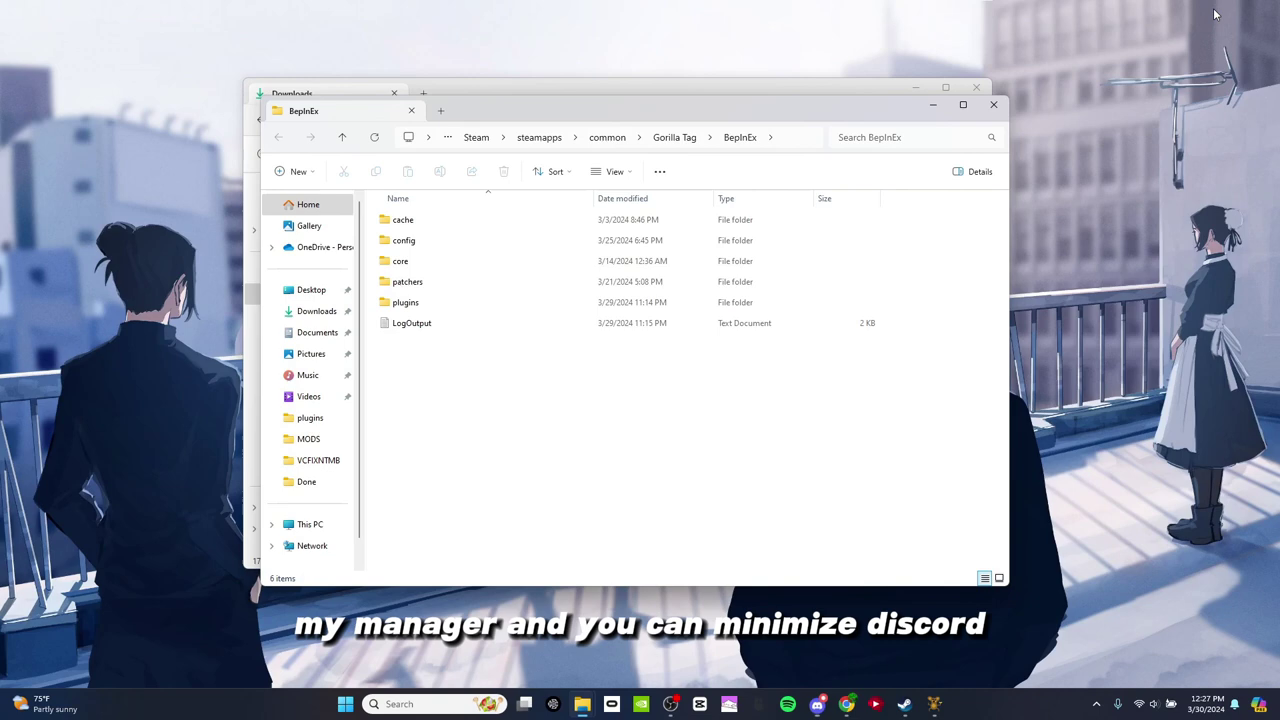
Arrange the Explorer windows and open the BepInEx plugins folder.
mouse_move(761, 111)
mouse_down()
mouse_move(829, 152)
mouse_move(964, 198)
mouse_move(747, 90)
mouse_move(560, 80)
mouse_move(389, 280)
mouse_move(410, 320)
mouse_move(393, 236)
mouse_up()
click(568, 236)
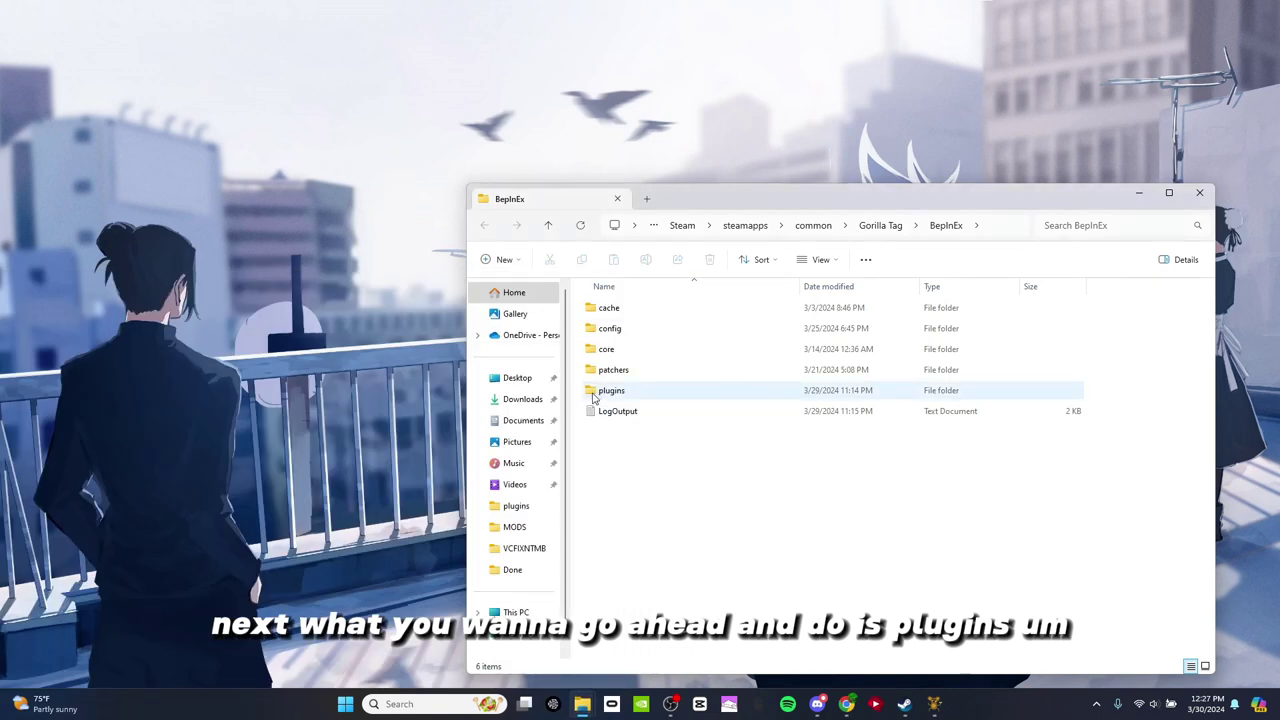
double_click(654, 391)
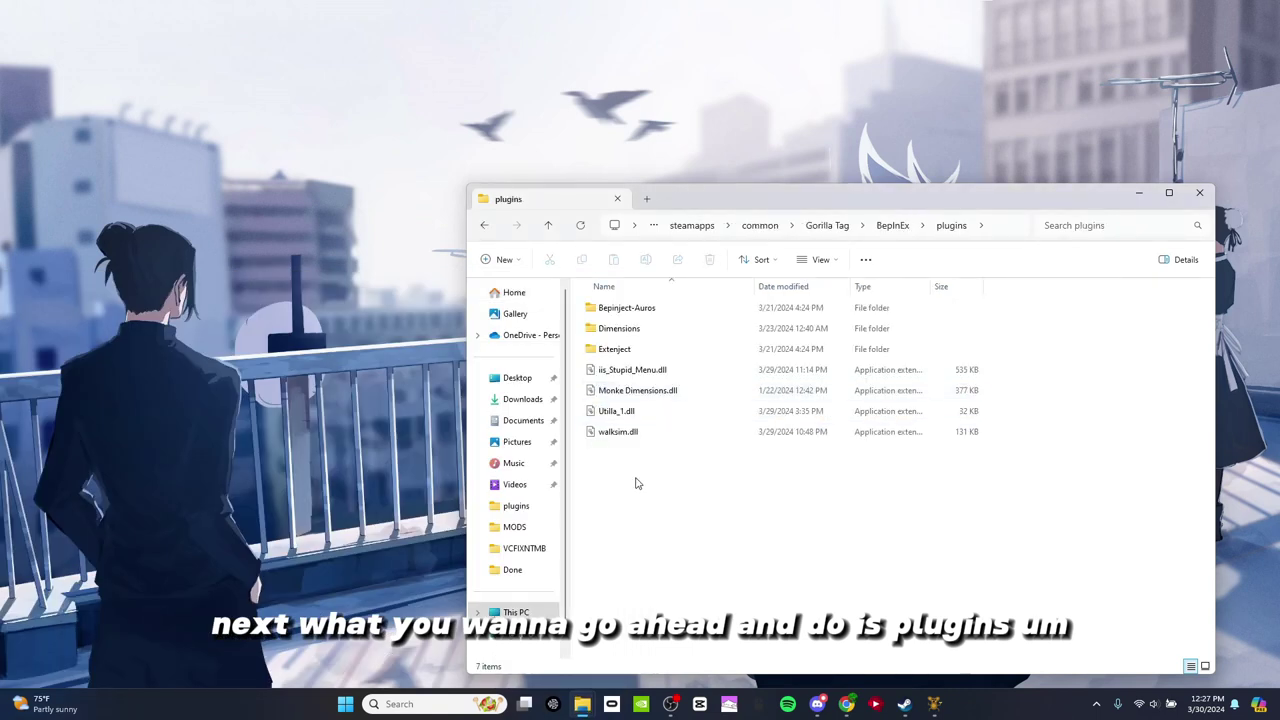
Delete the old walksim.dll and iis_Stupid_Menu.dll from the plugins folder.
click(628, 432)
right_click(630, 432)
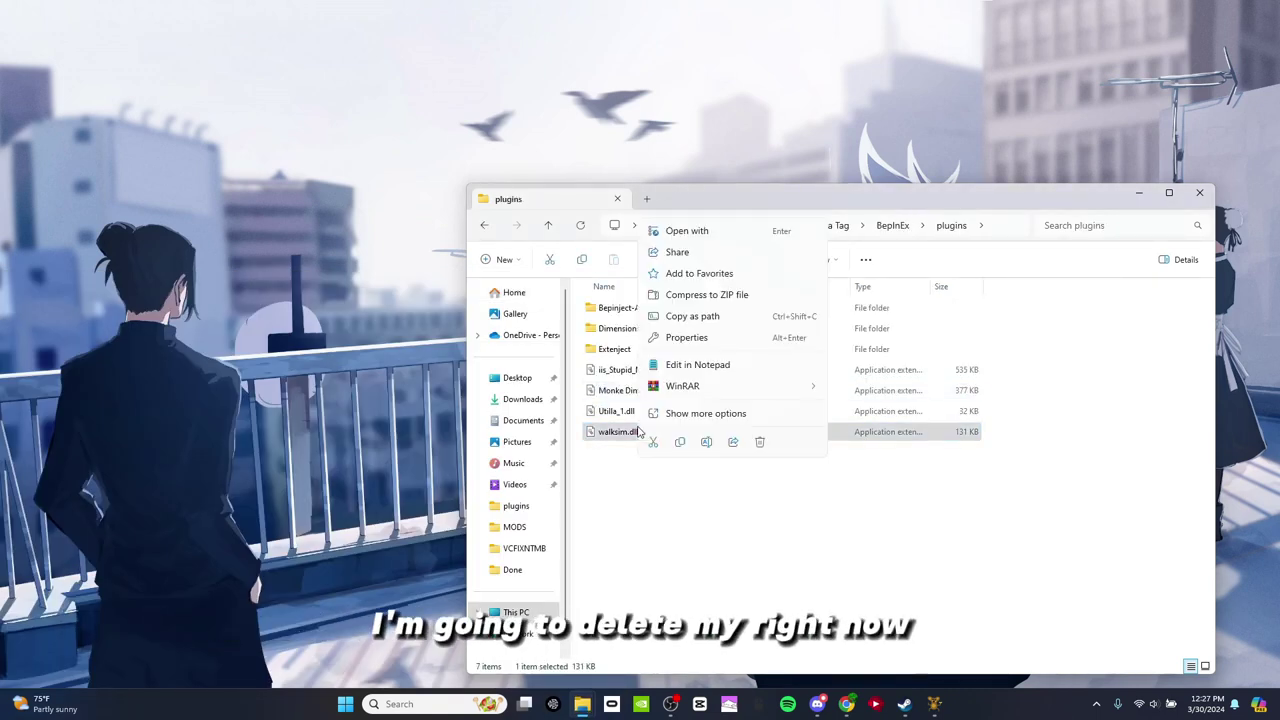
click(760, 444)
click(680, 371)
right_click(681, 372)
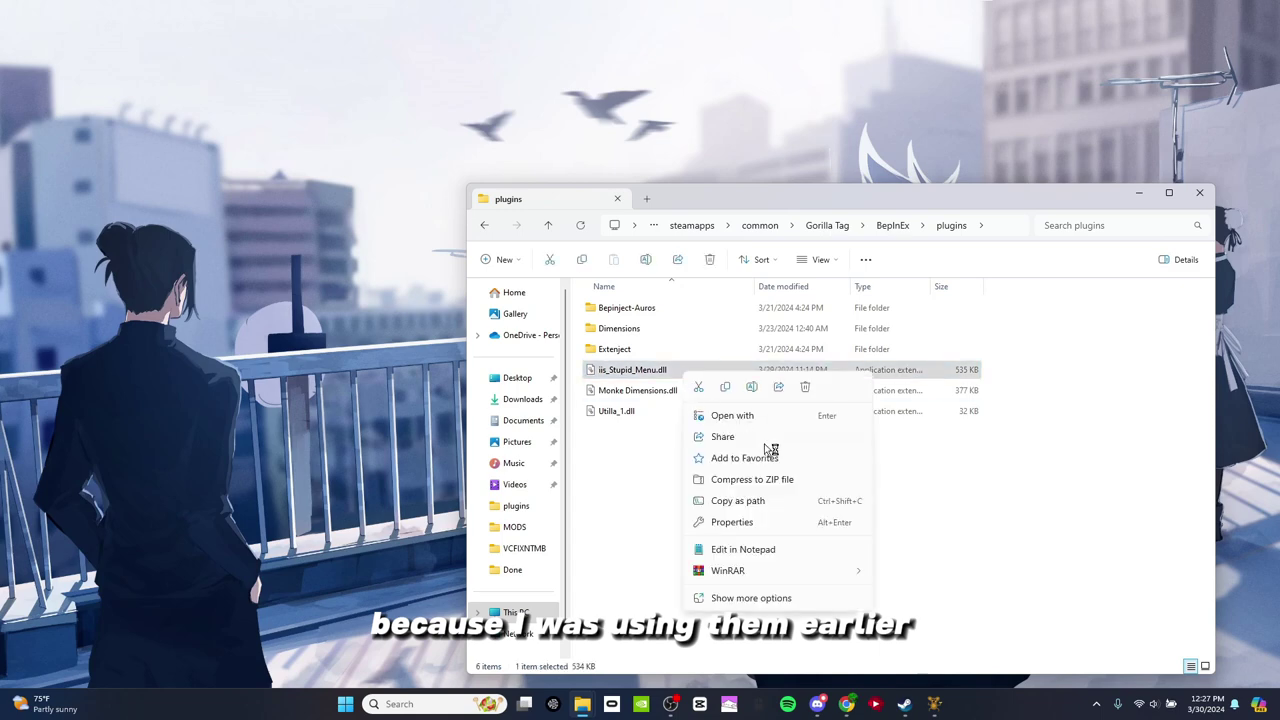
click(805, 386)
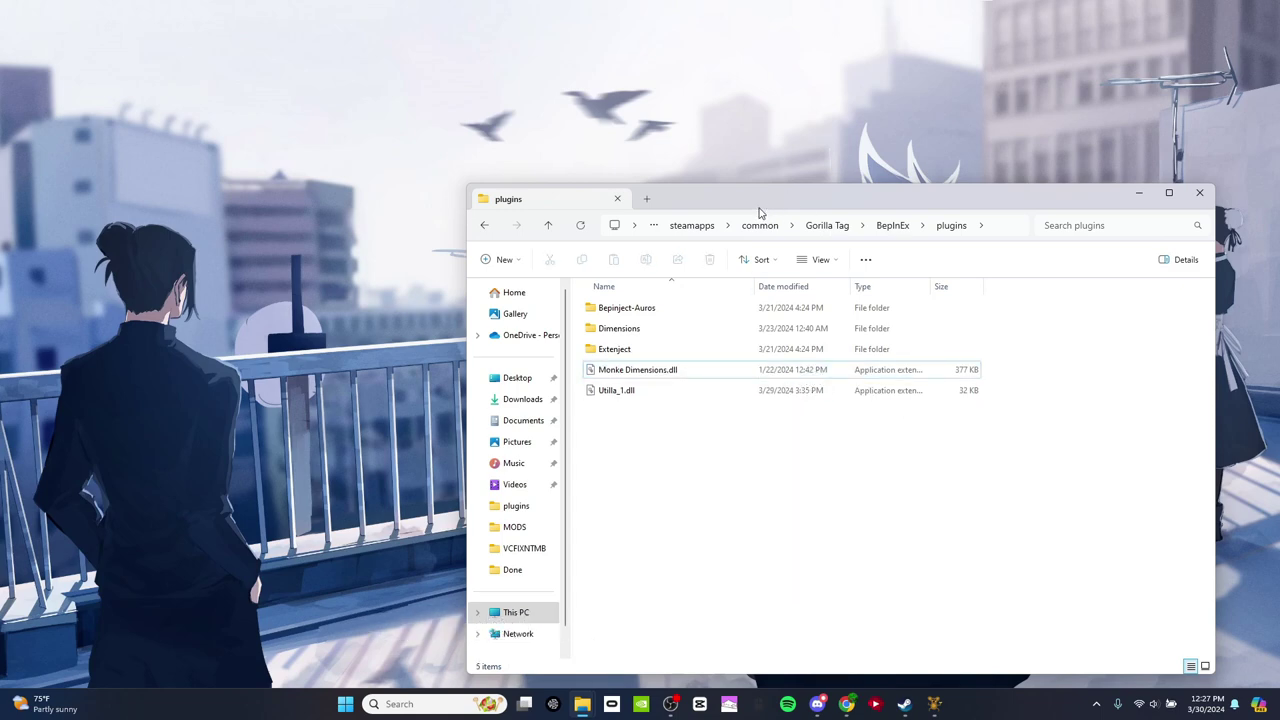
Drag iis_Stupid_Menu (1).dll from Downloads into the plugins folder.
mouse_move(759, 212)
mouse_down()
mouse_move(811, 149)
mouse_move(812, 53)
mouse_up()
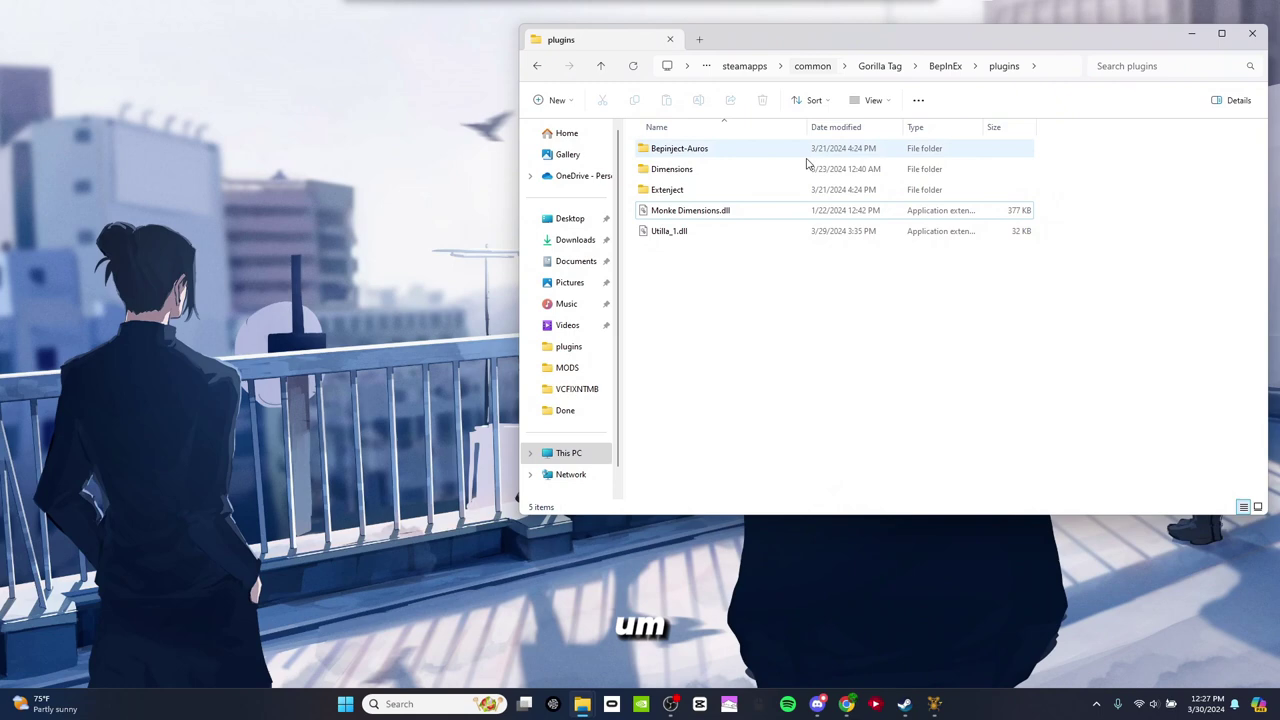
mouse_move(905, 705)
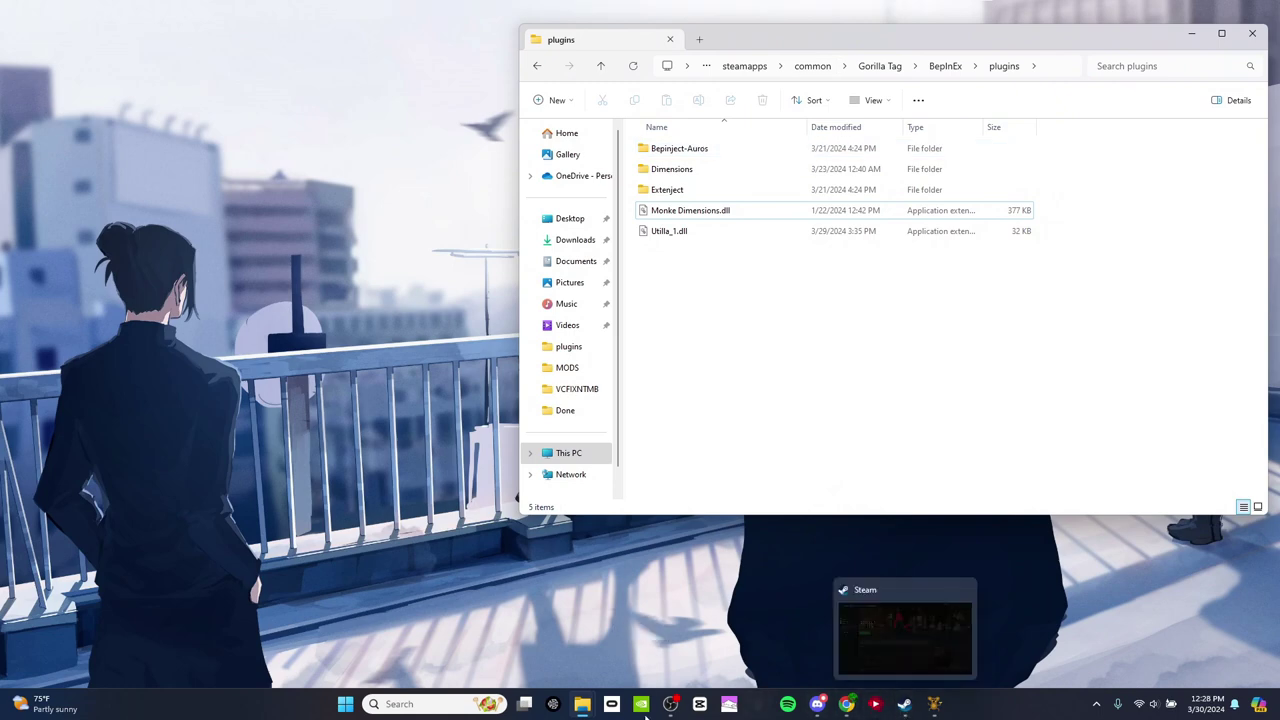
mouse_move(582, 705)
click(524, 630)
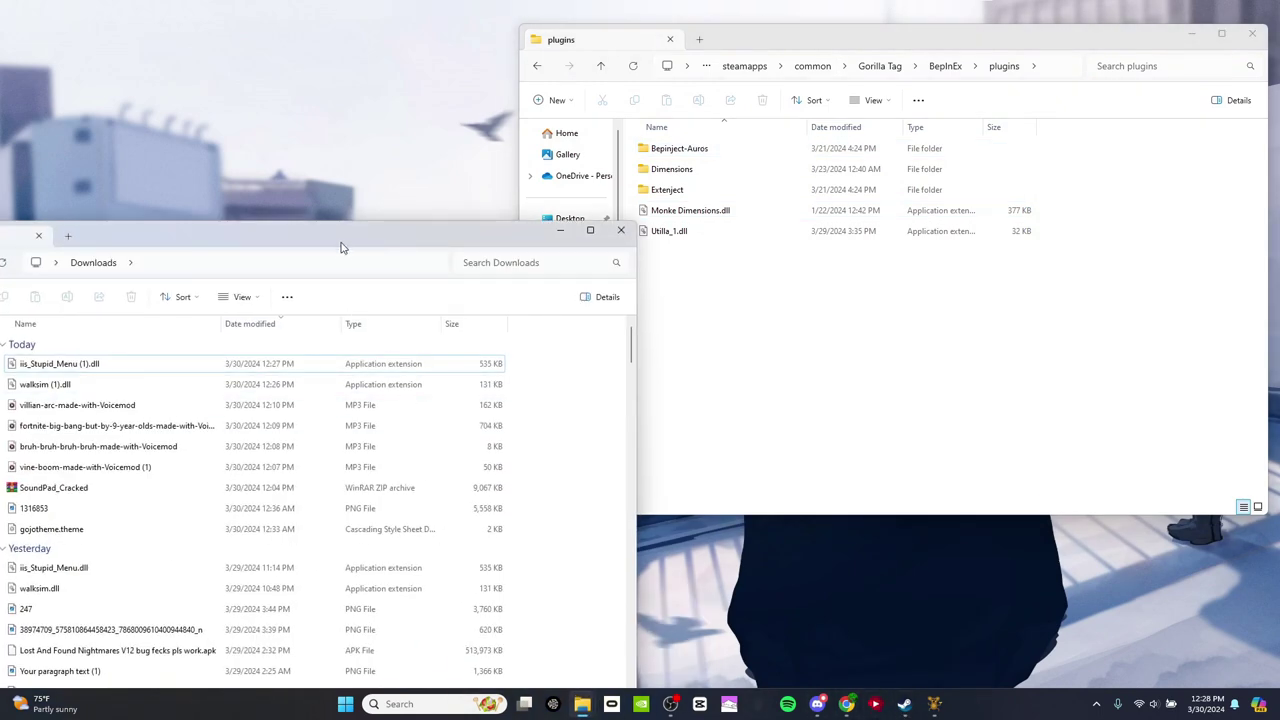
drag(340, 247, 907, 342)
mouse_move(615, 460)
mouse_down()
mouse_move(627, 466)
mouse_move(700, 251)
mouse_move(692, 278)
mouse_up()
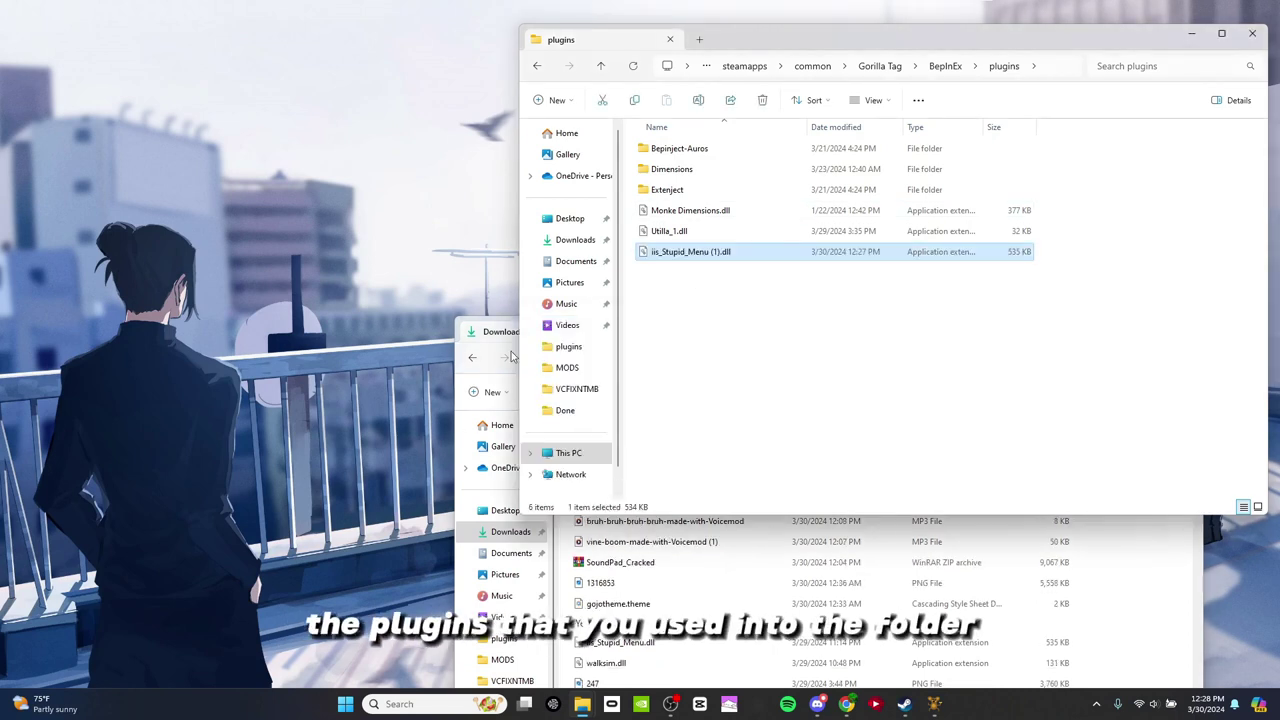
click(409, 317)
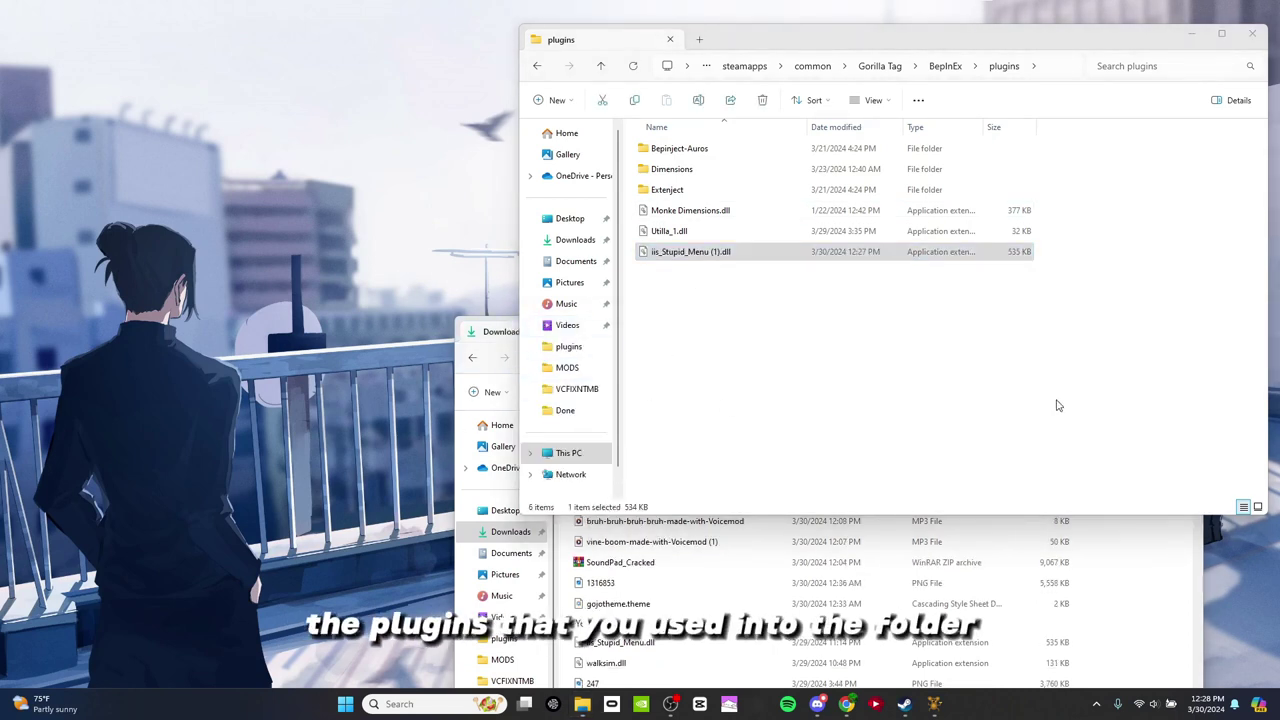
Drag walksim (1).dll into the plugins folder, then close the plugins window.
mouse_move(1068, 36)
mouse_down()
mouse_move(366, 257)
mouse_move(494, 223)
mouse_move(558, 8)
mouse_move(729, 148)
mouse_move(558, 205)
mouse_up()
mouse_move(1015, 328)
mouse_down()
mouse_move(1059, 254)
mouse_move(1103, 248)
mouse_up()
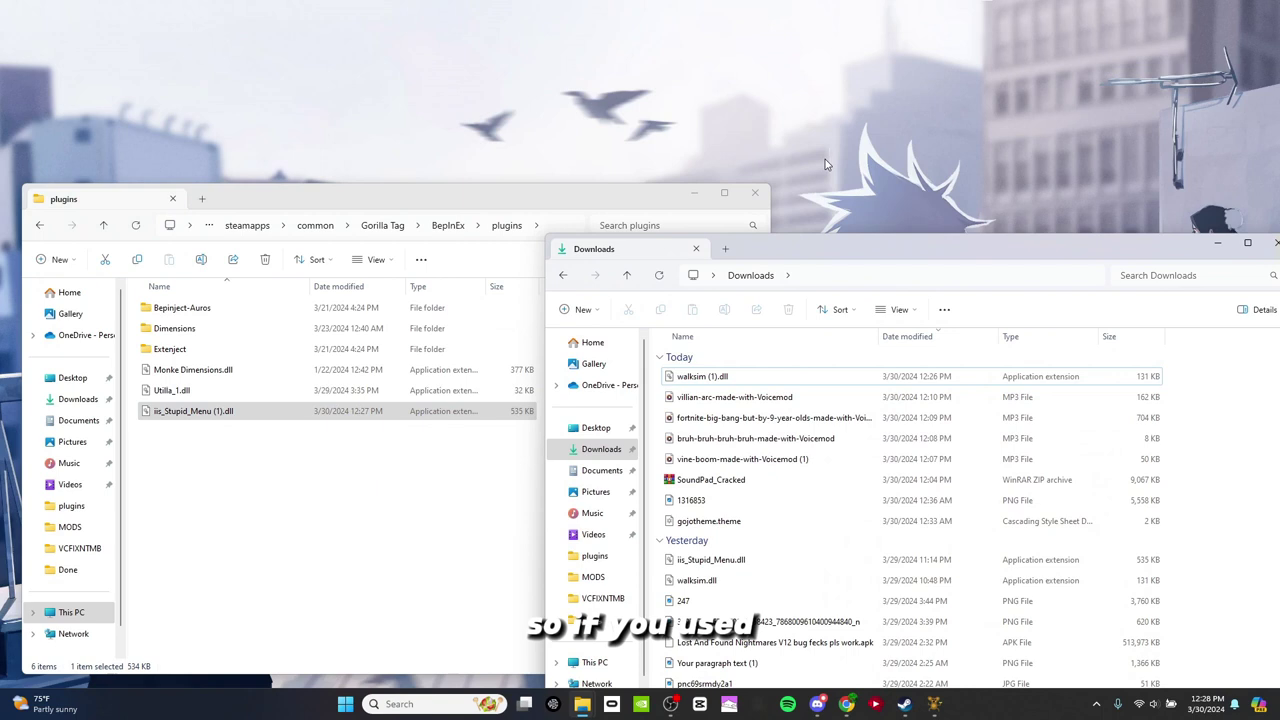
click(217, 415)
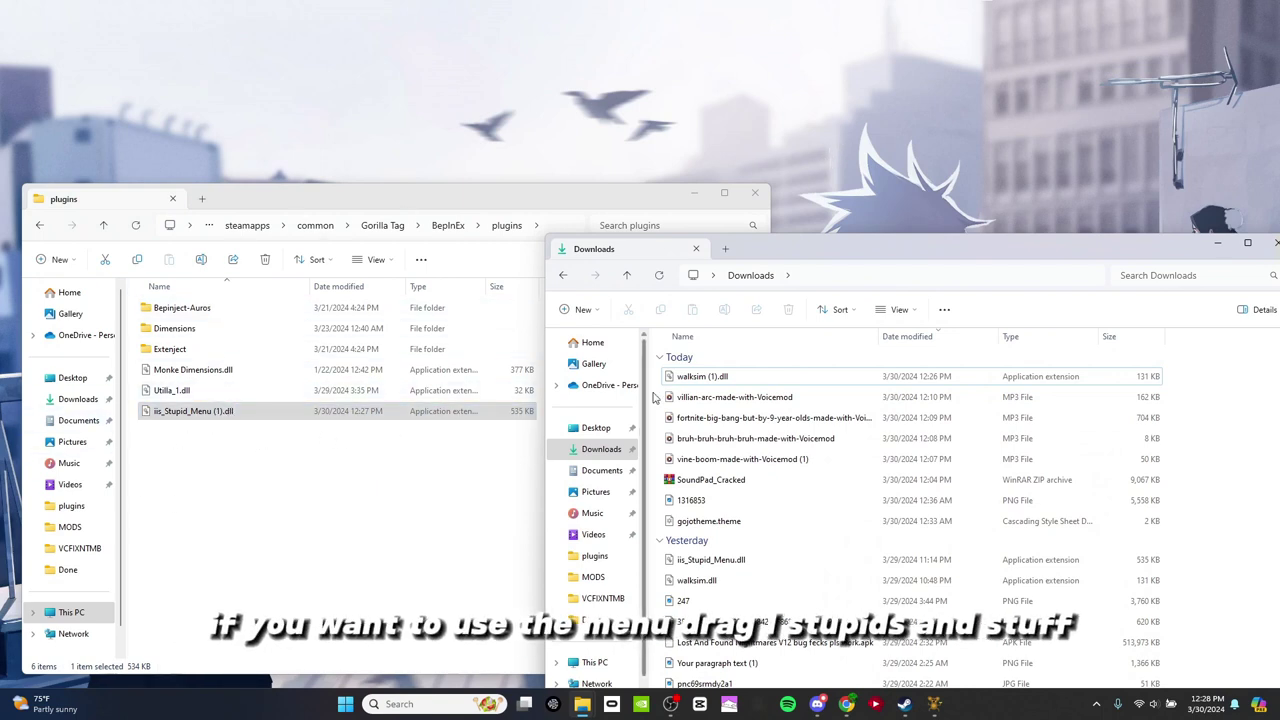
drag(700, 376, 186, 495)
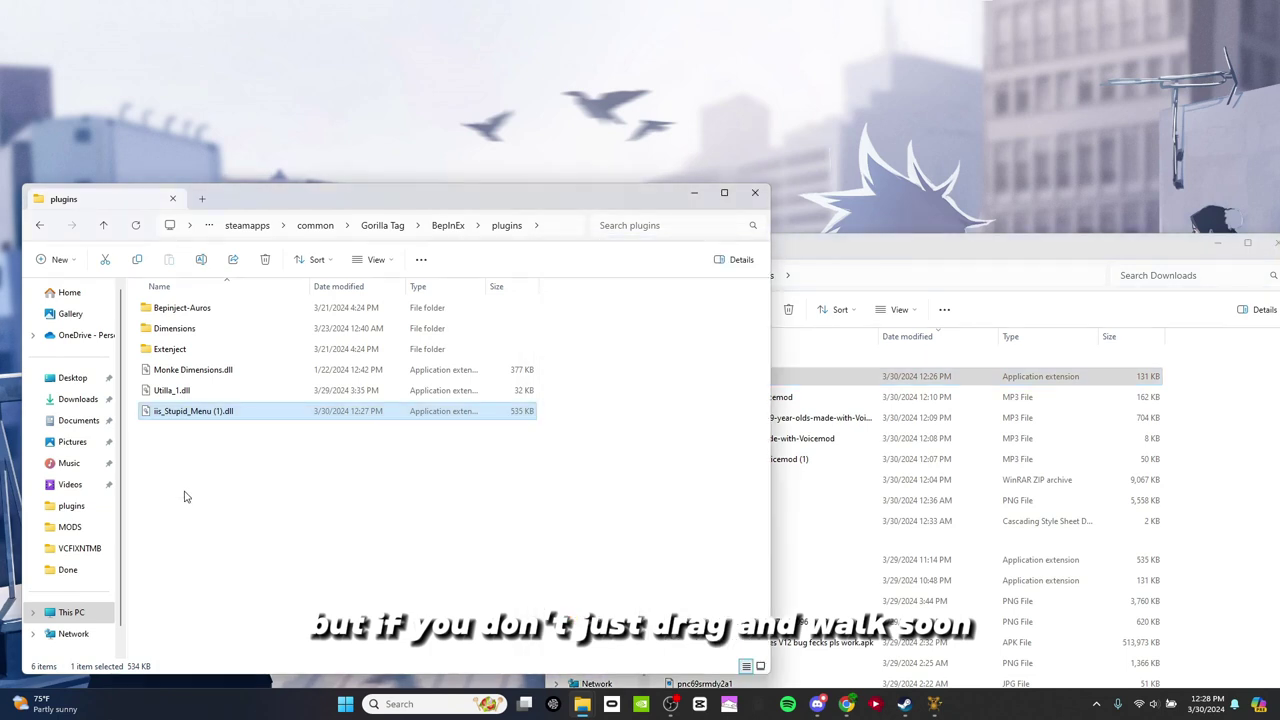
drag(399, 200, 366, 207)
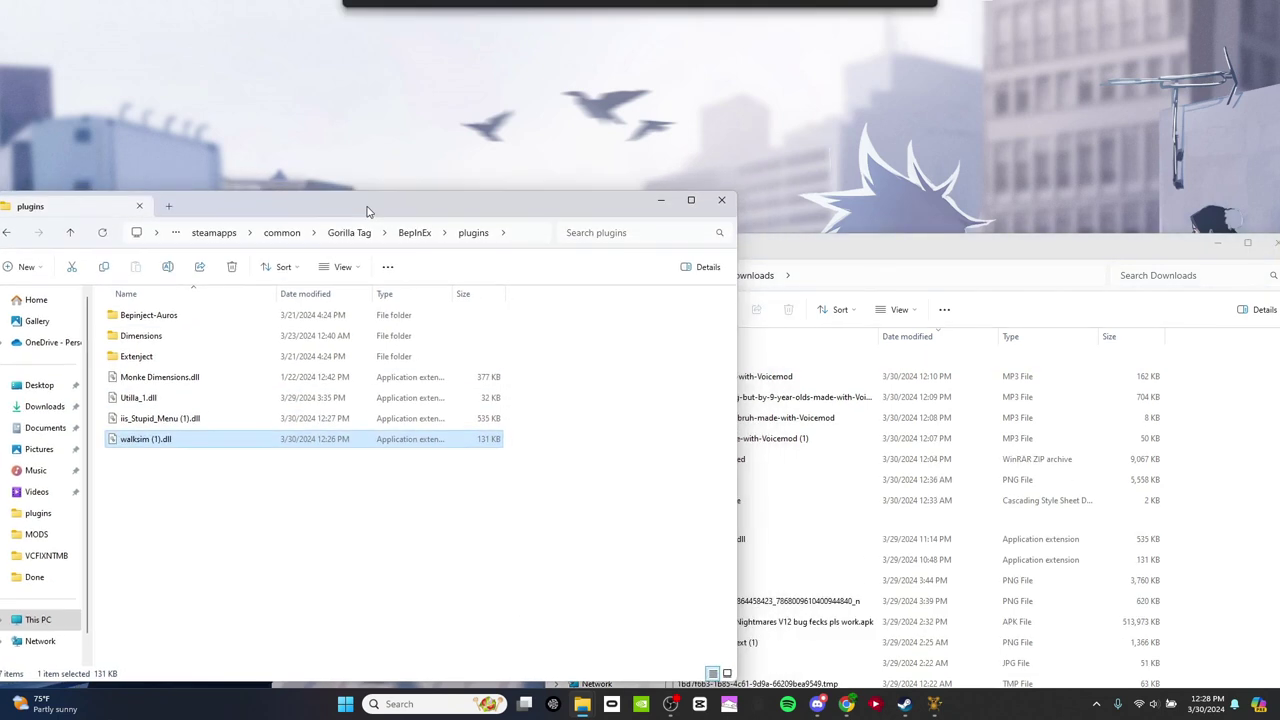
mouse_move(255, 619)
mouse_down()
mouse_move(200, 392)
mouse_move(208, 330)
mouse_move(260, 533)
mouse_up()
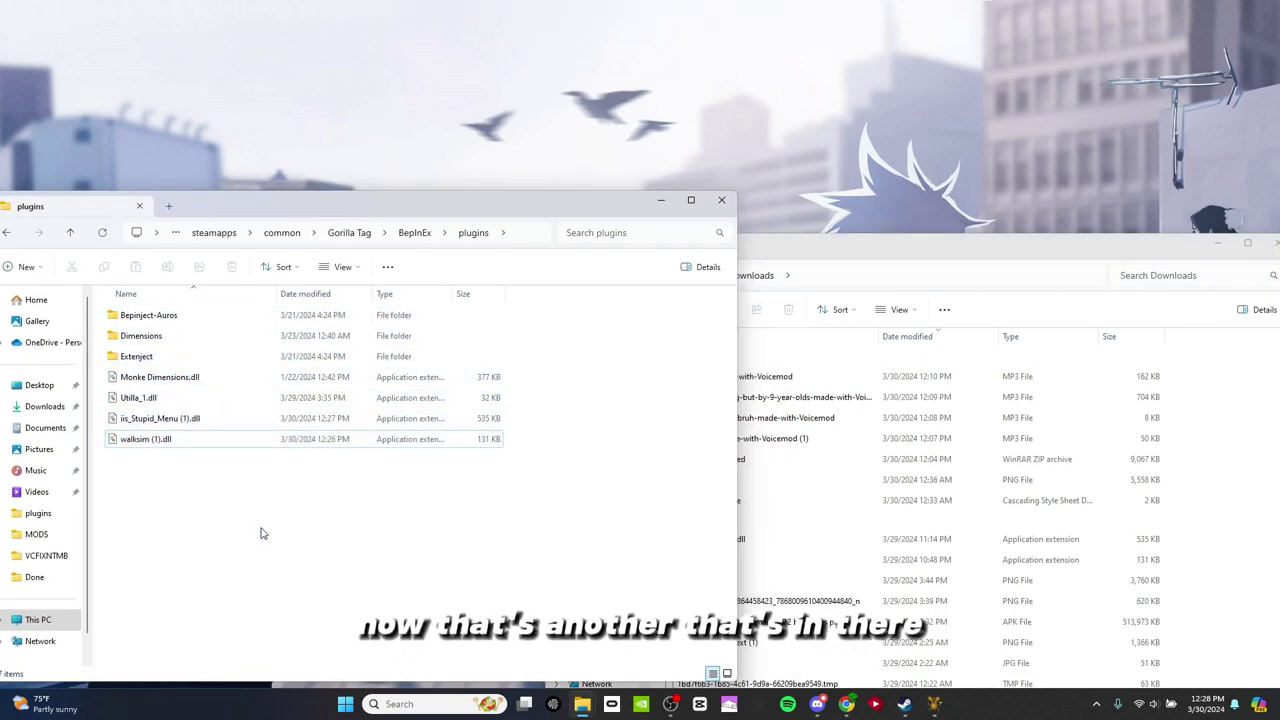
click(721, 200)
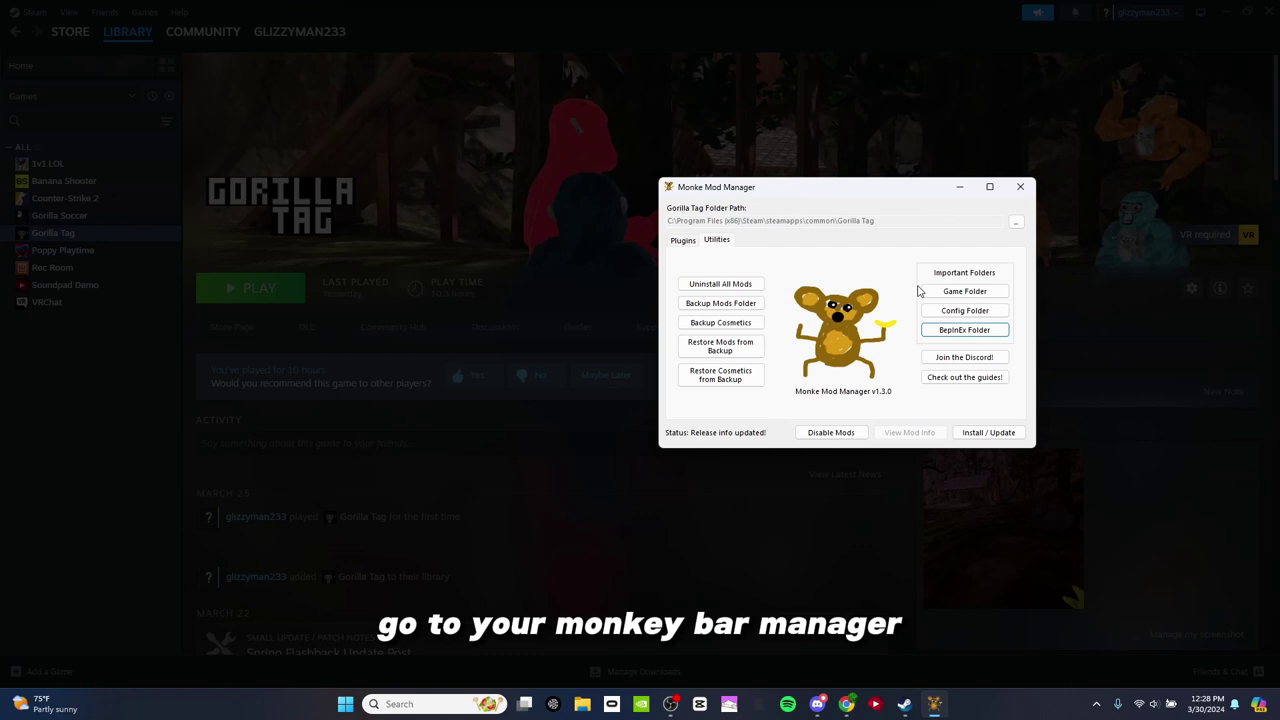
Run Install / Update in Monke Mod Manager until it reports Install complete, then close it.
mouse_move(904, 704)
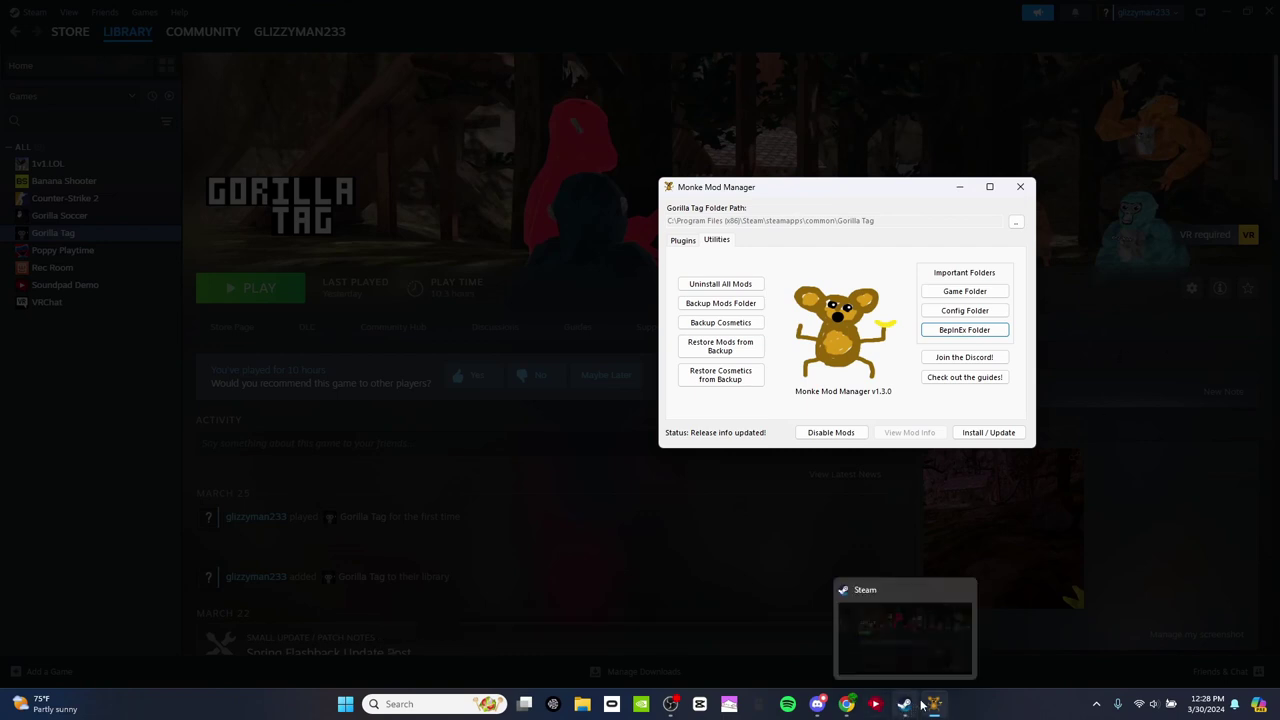
click(990, 433)
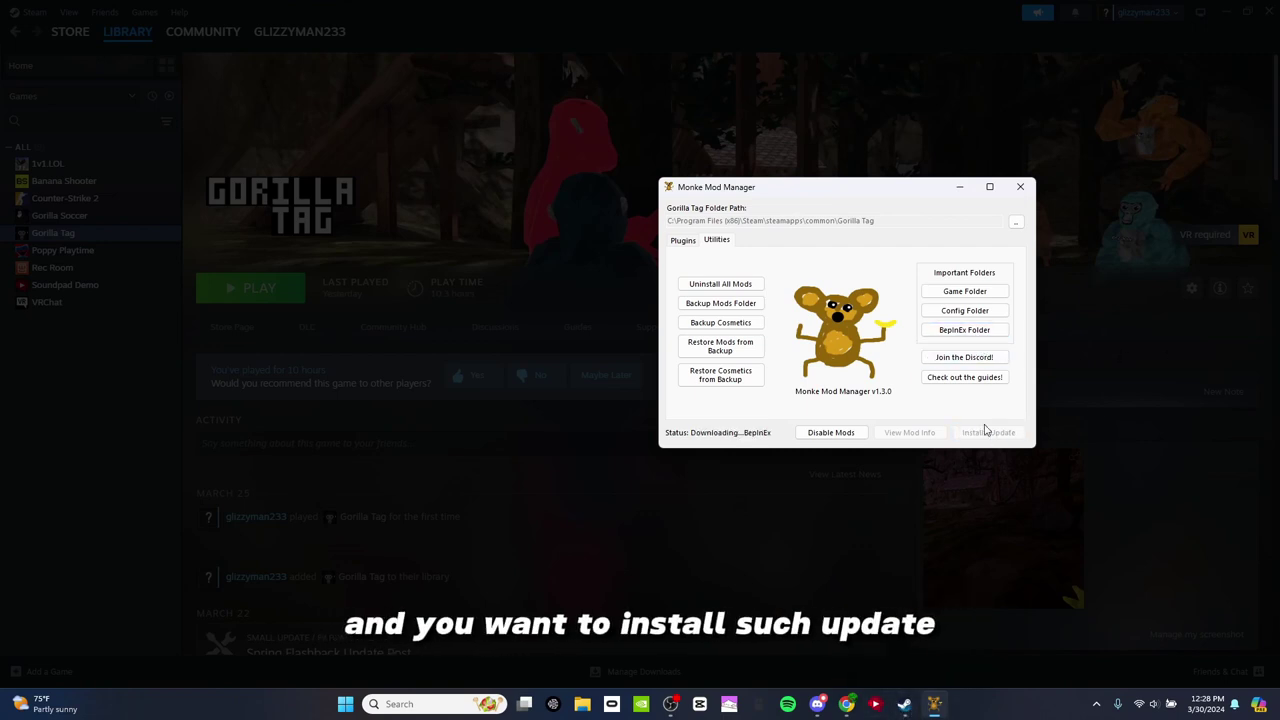
drag(933, 189, 552, 245)
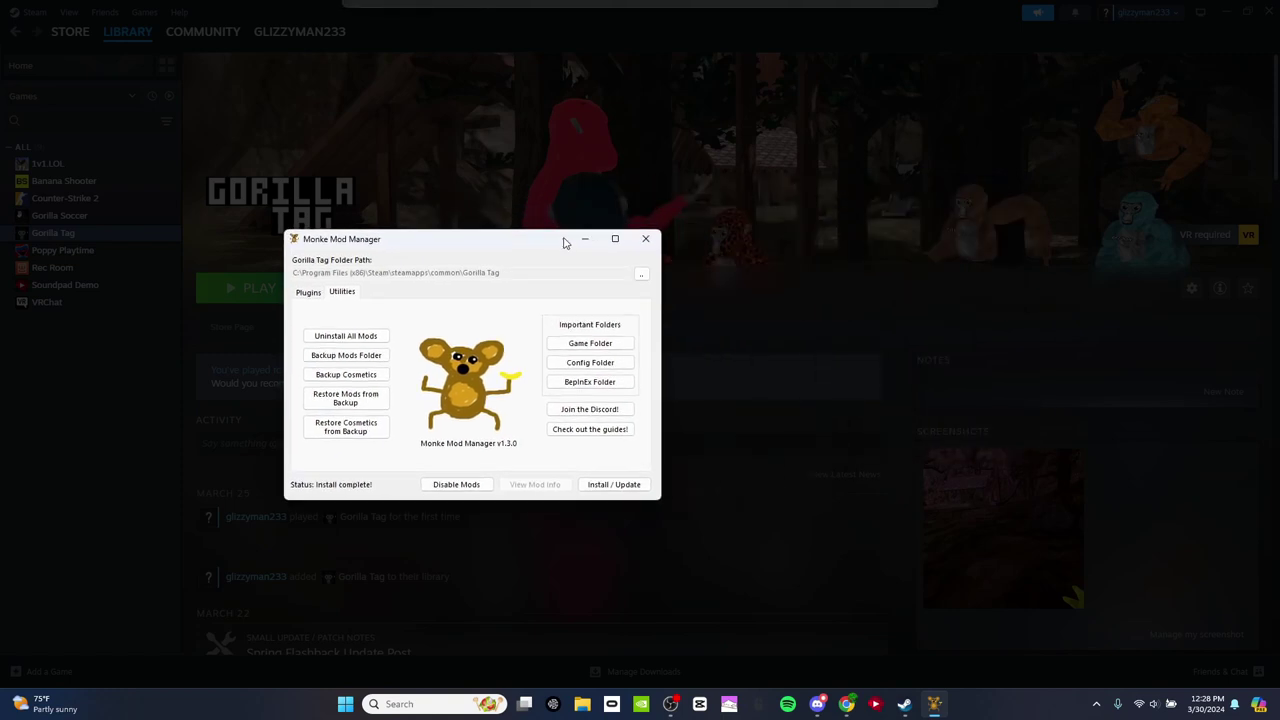
click(645, 241)
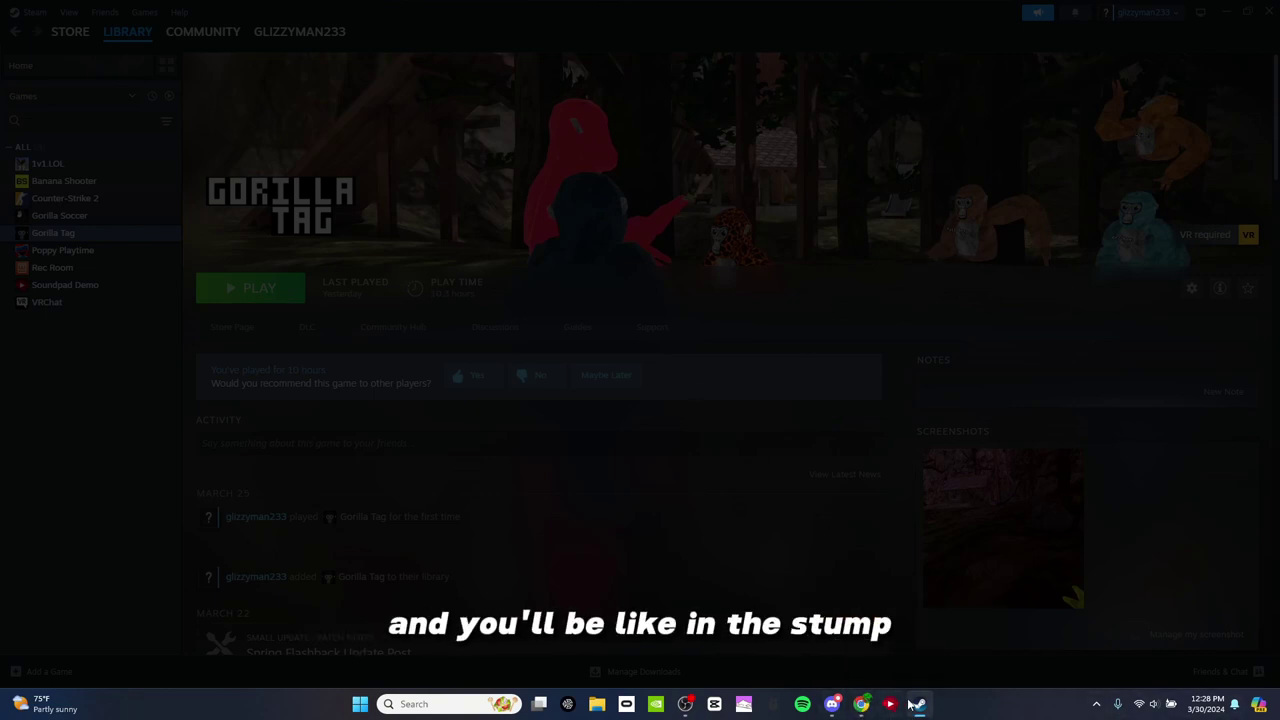
Switch to Steam and scroll down Gorilla Tag's library page.
mouse_move(912, 704)
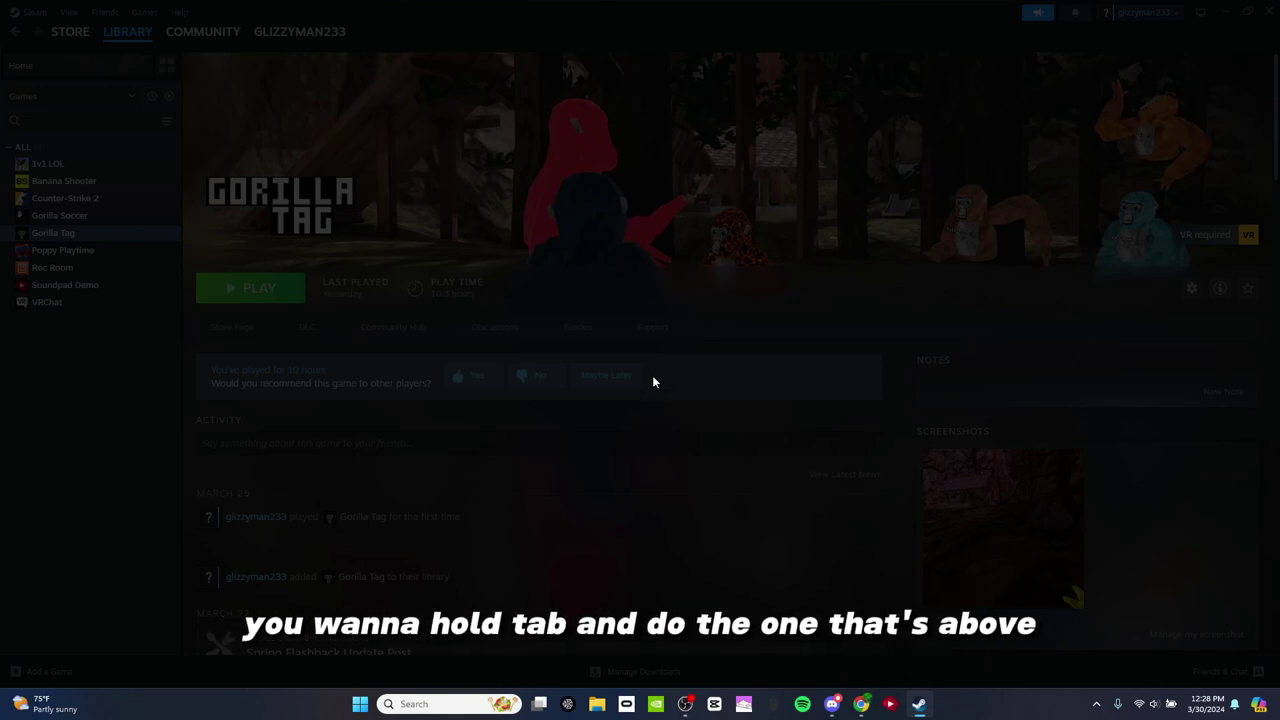
scroll(613, 302, down, 1)
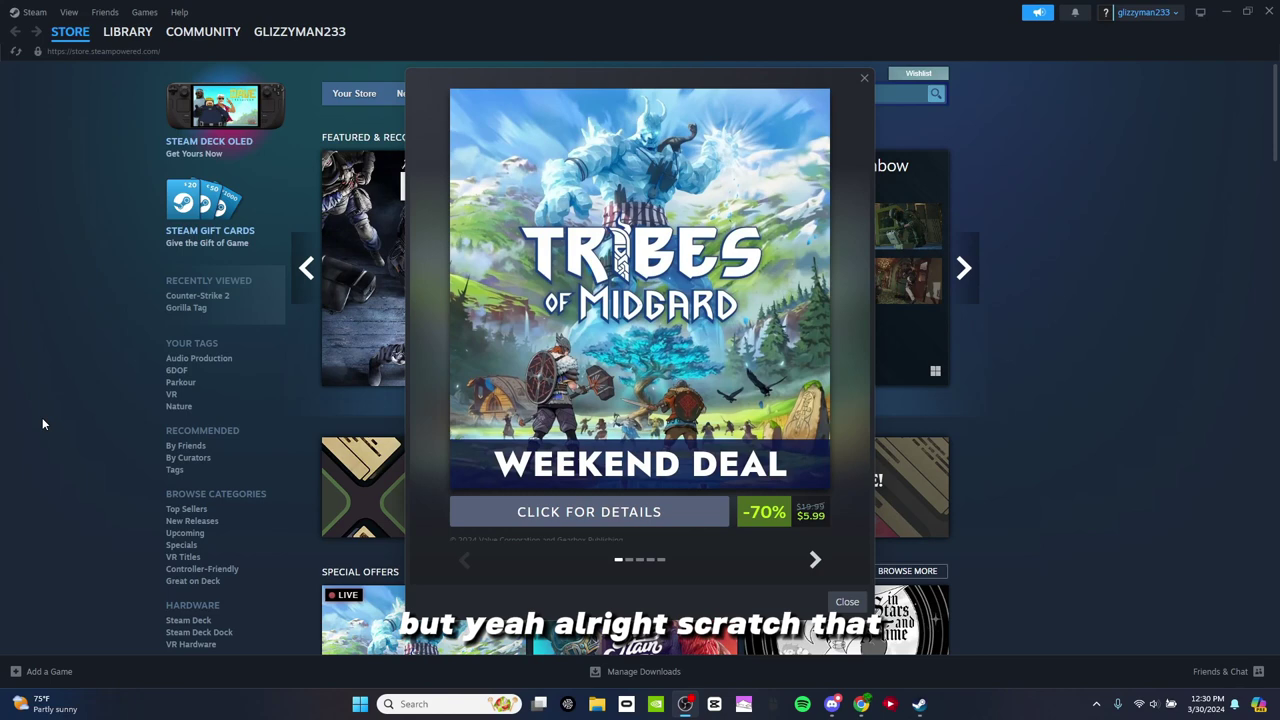
Close the weekend deal pop-up and open Gorilla Tag from Steam's library home.
click(865, 79)
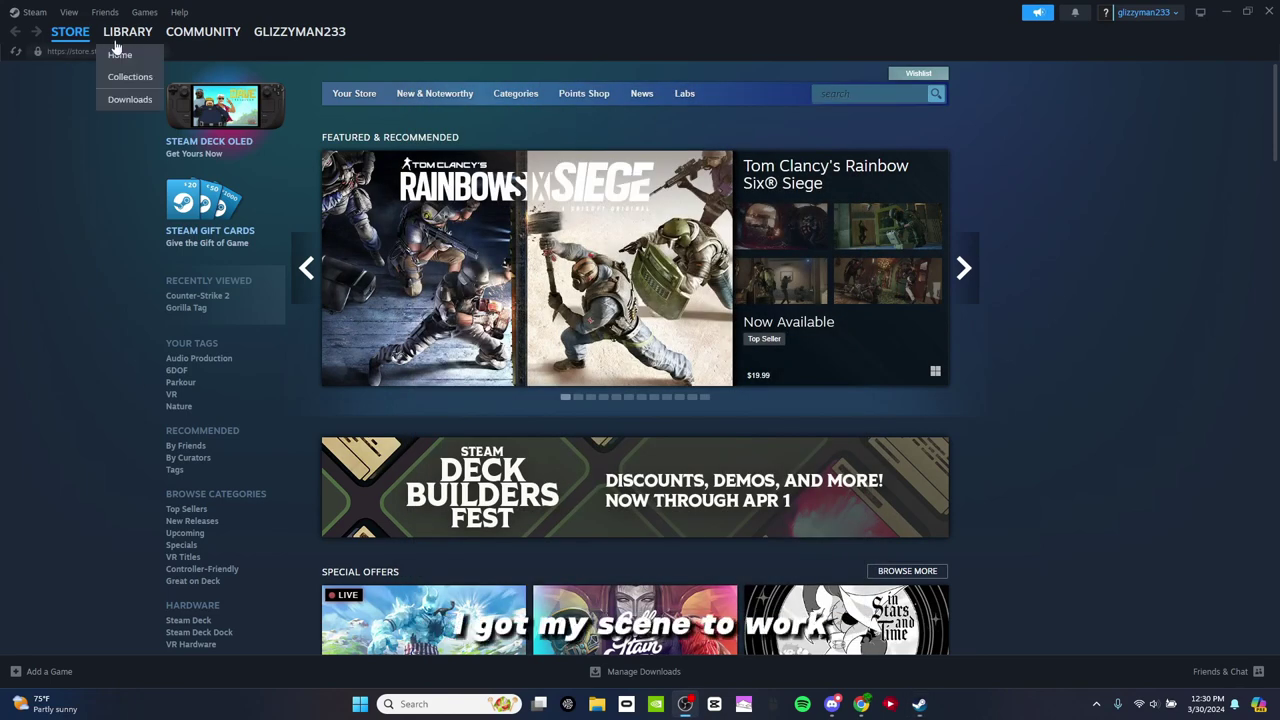
click(121, 57)
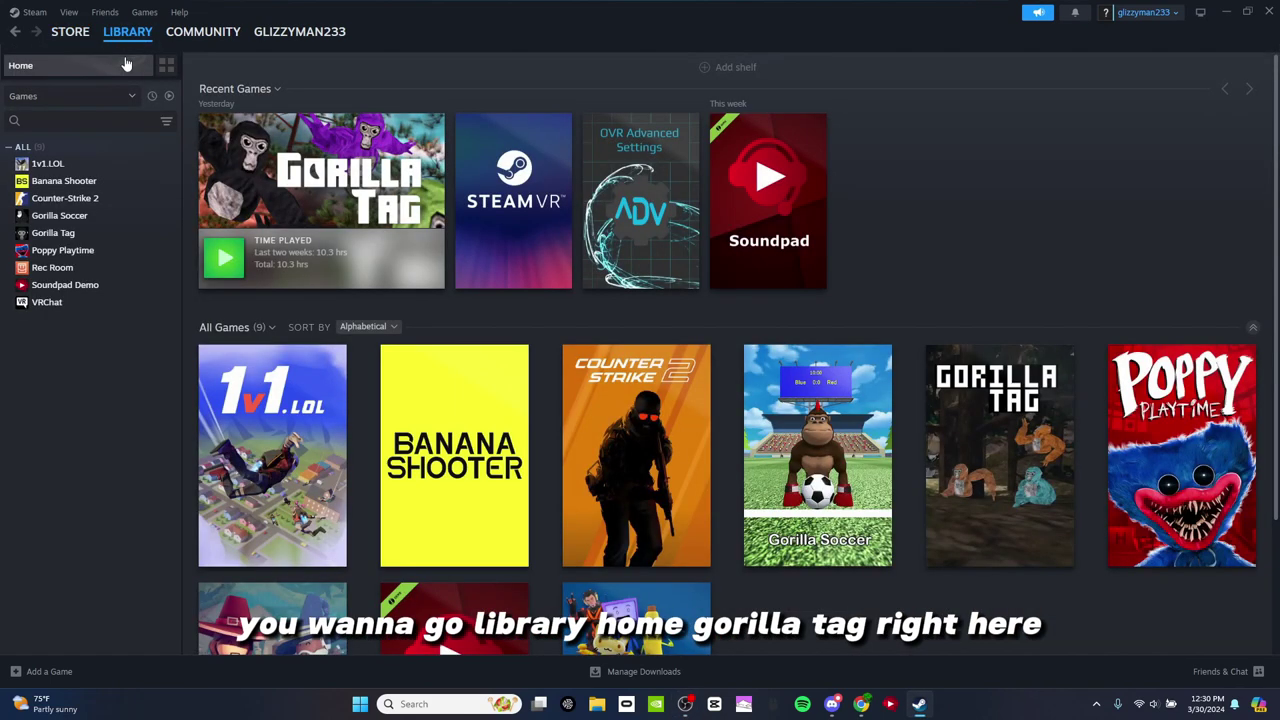
click(55, 232)
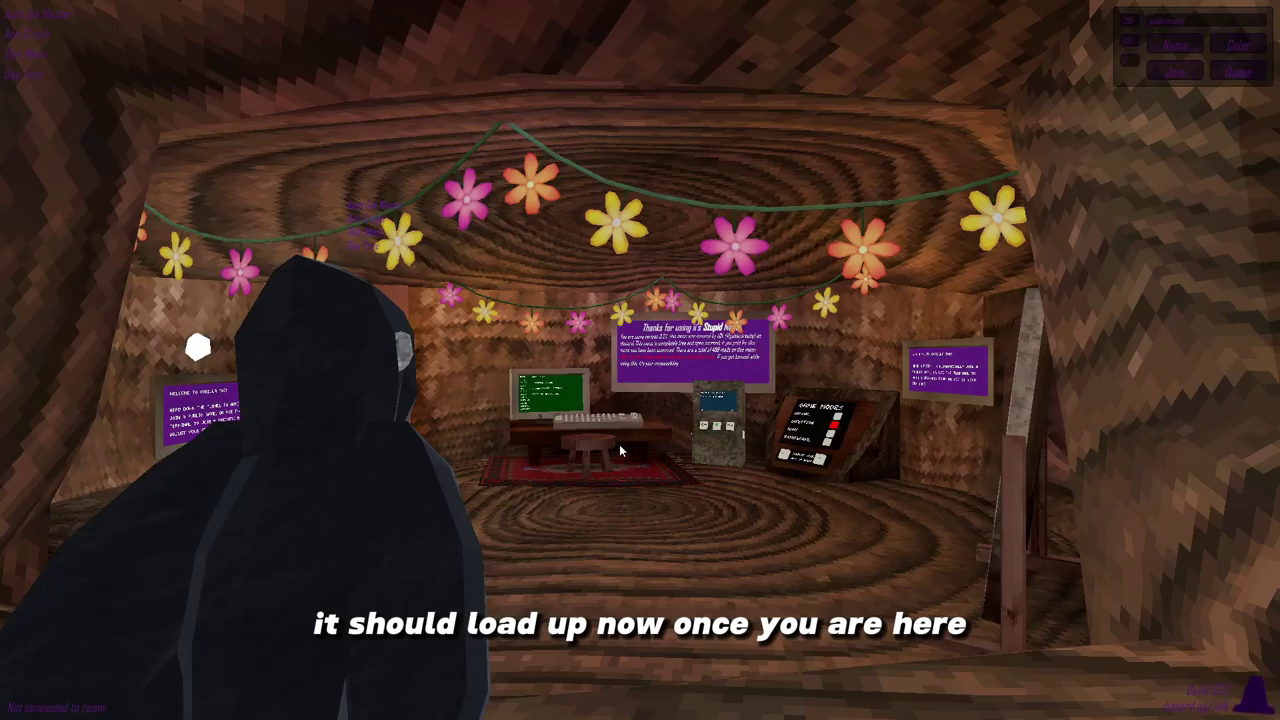
Pick walk mode, walk the gorilla forward to the desk, and switch to third-person view.
key(Tab)
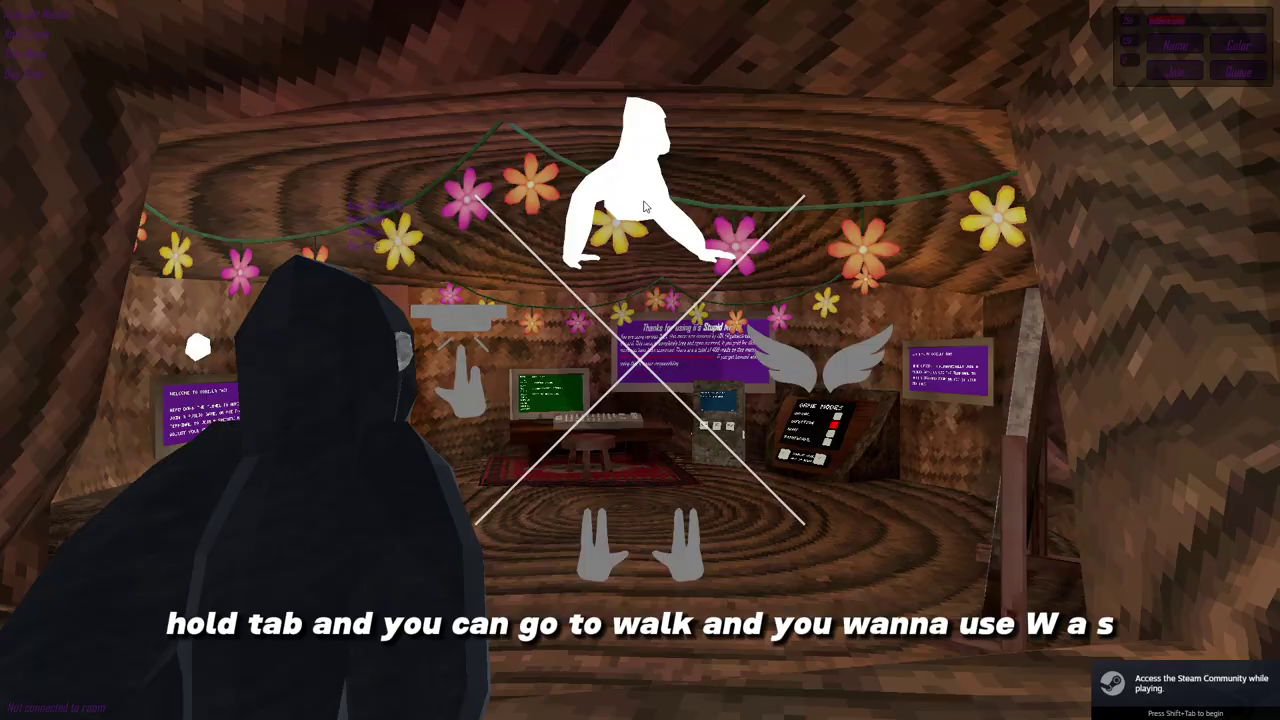
key(w)
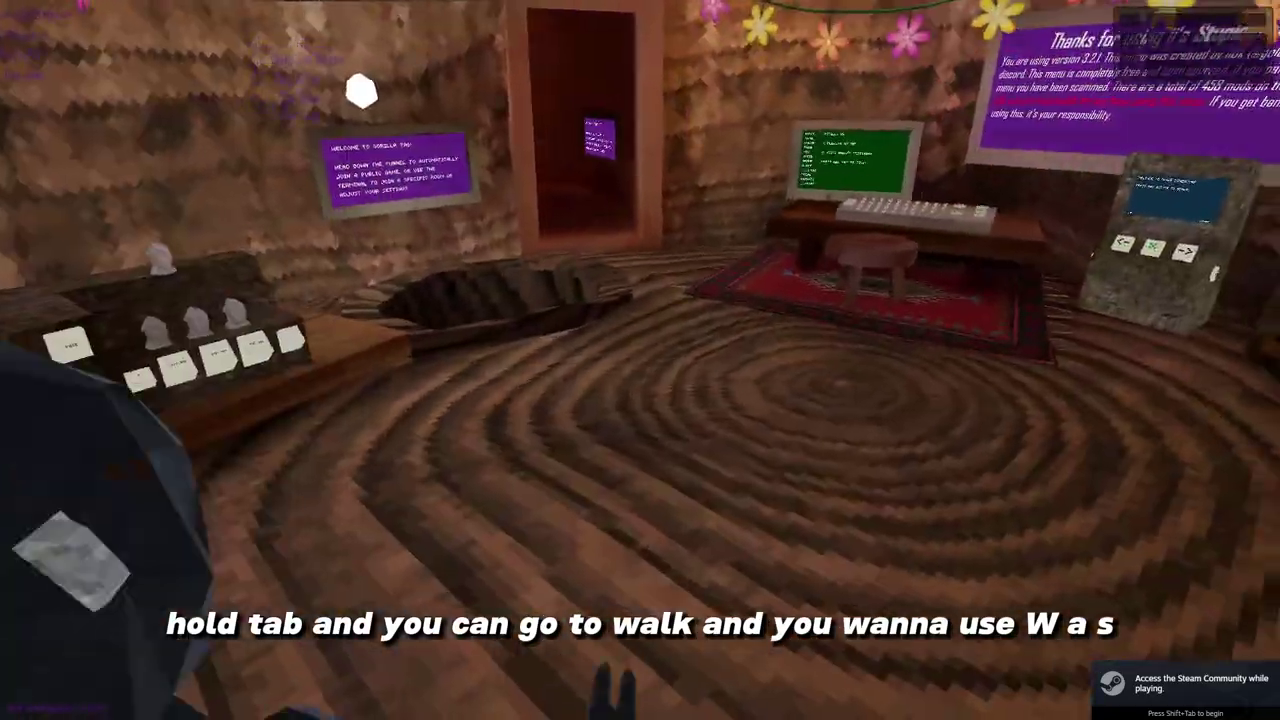
key(q)
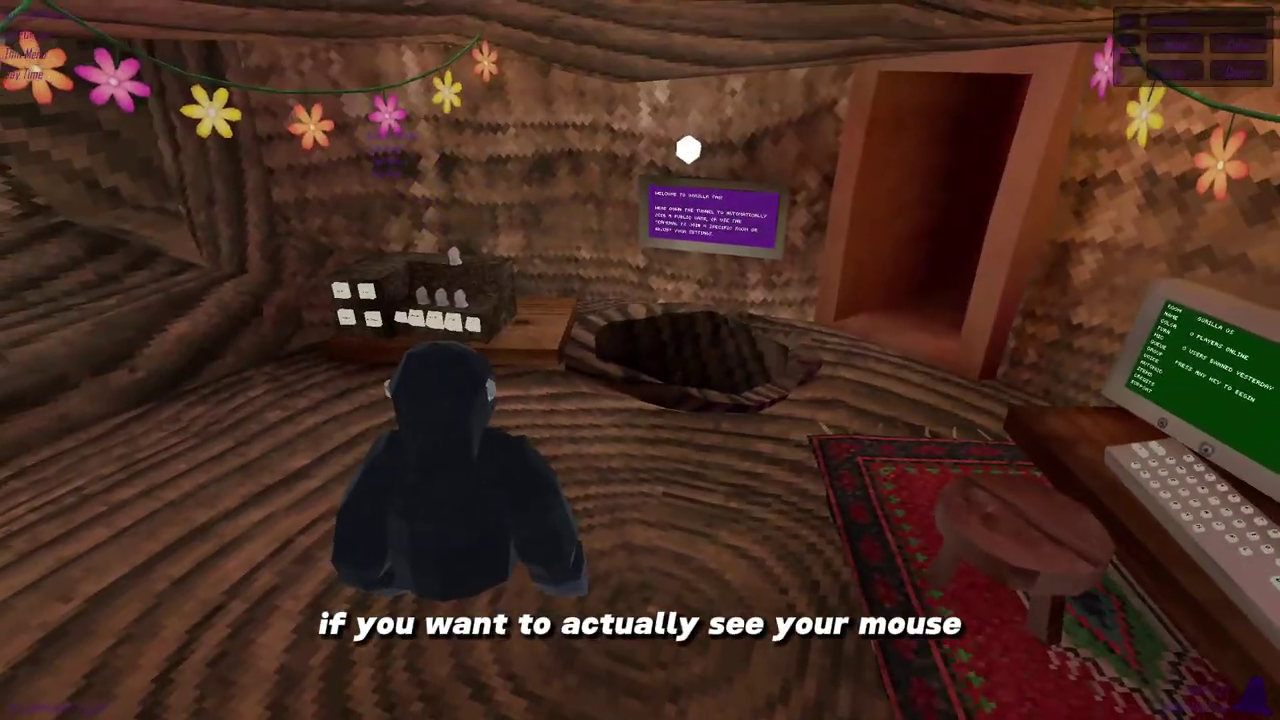
Open ii's Stupid Menu and browse Settings and Overpowered Mods before entering Advantage Mods.
key(Escape)
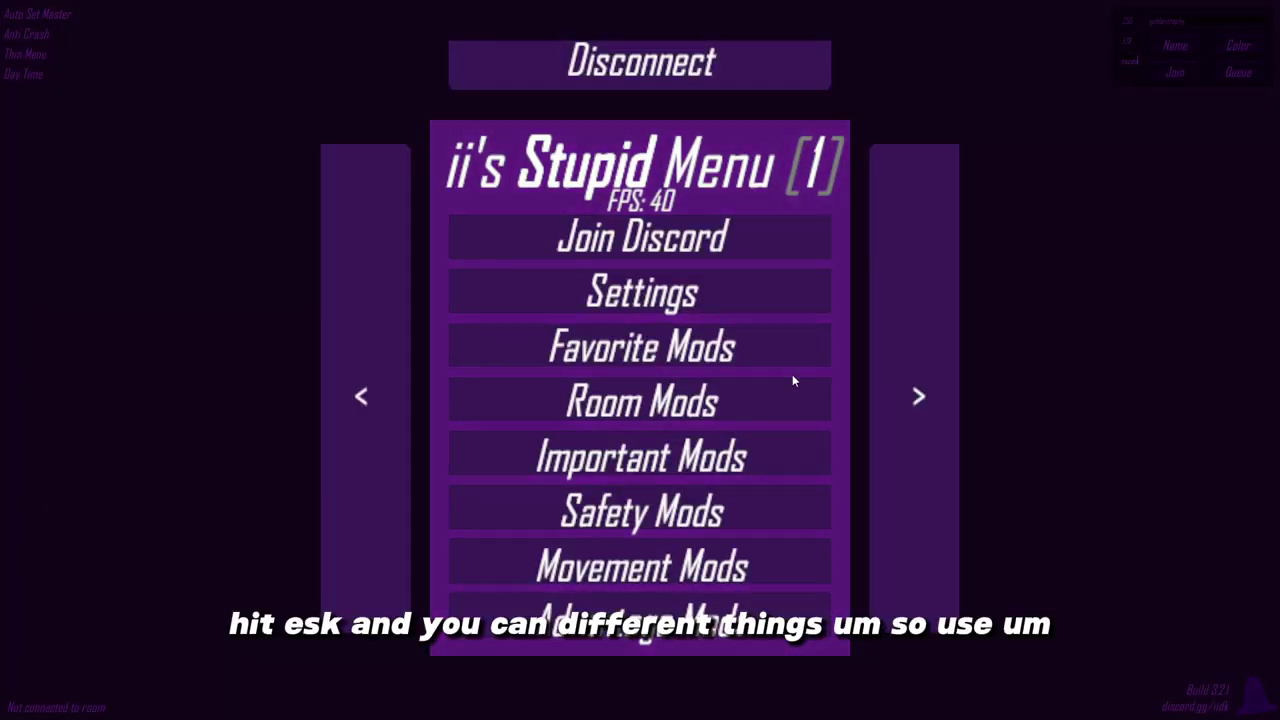
click(607, 293)
click(560, 252)
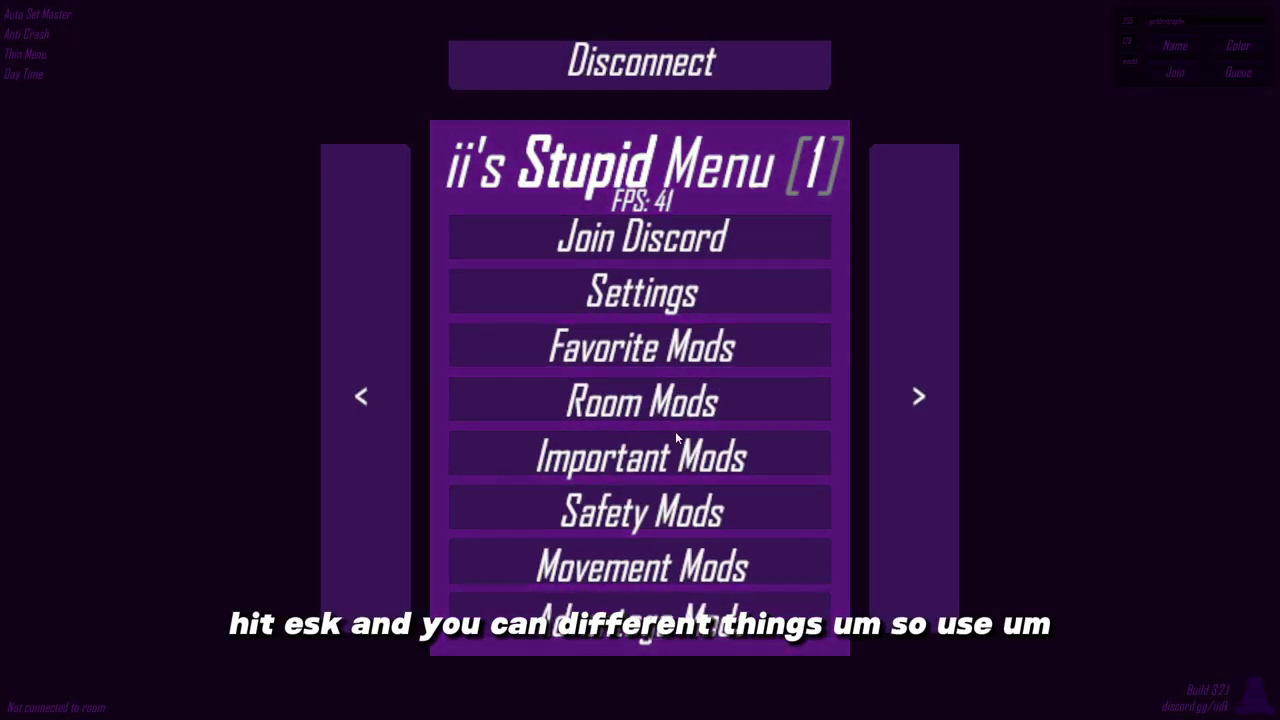
click(923, 504)
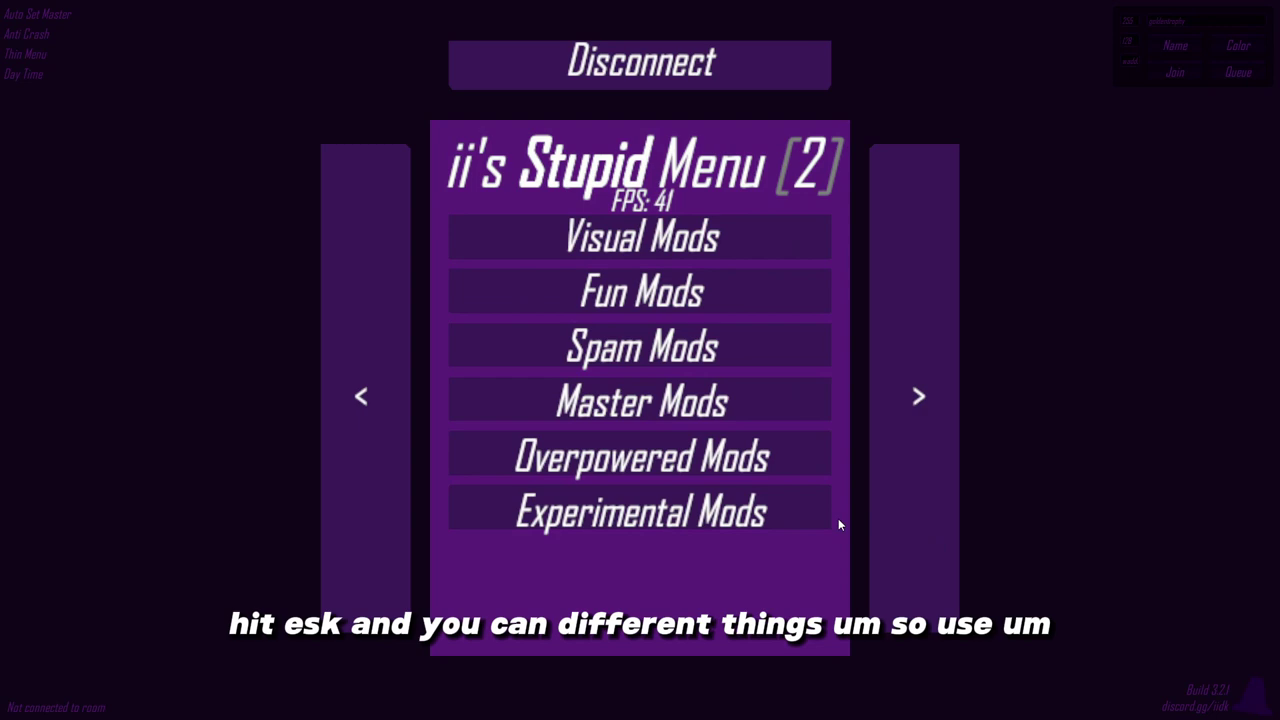
click(808, 456)
click(510, 245)
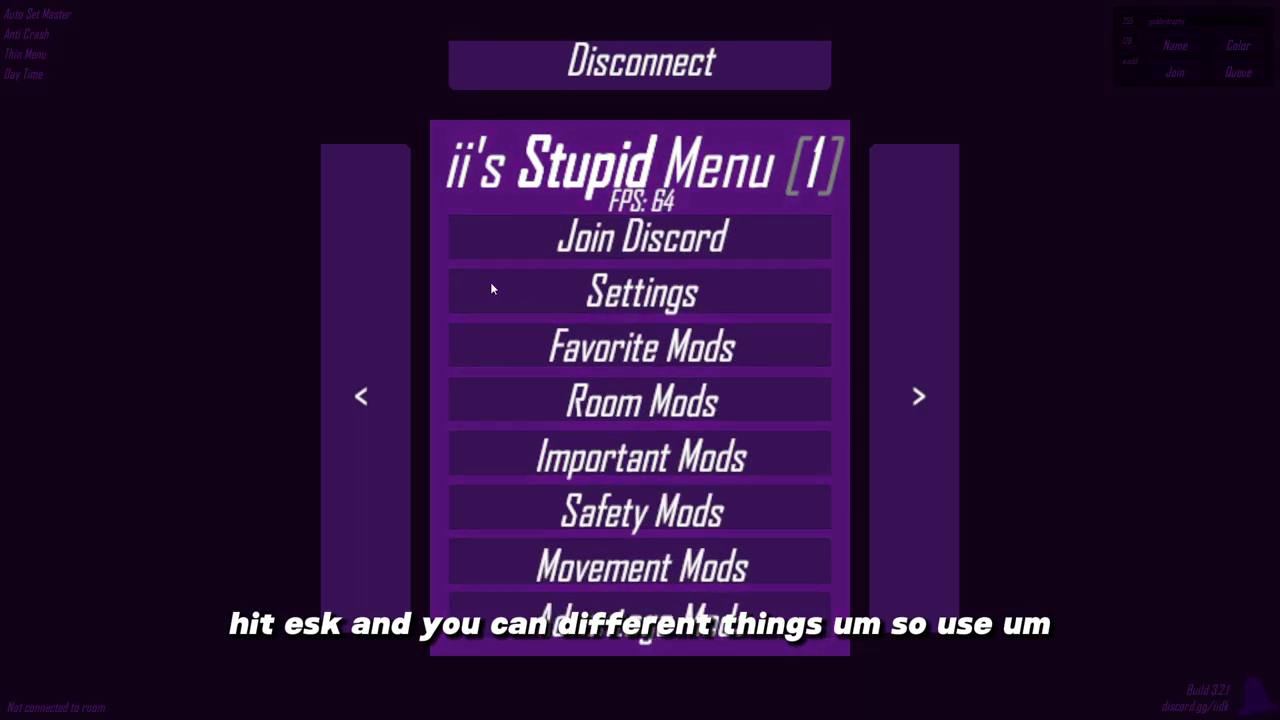
click(395, 480)
click(882, 413)
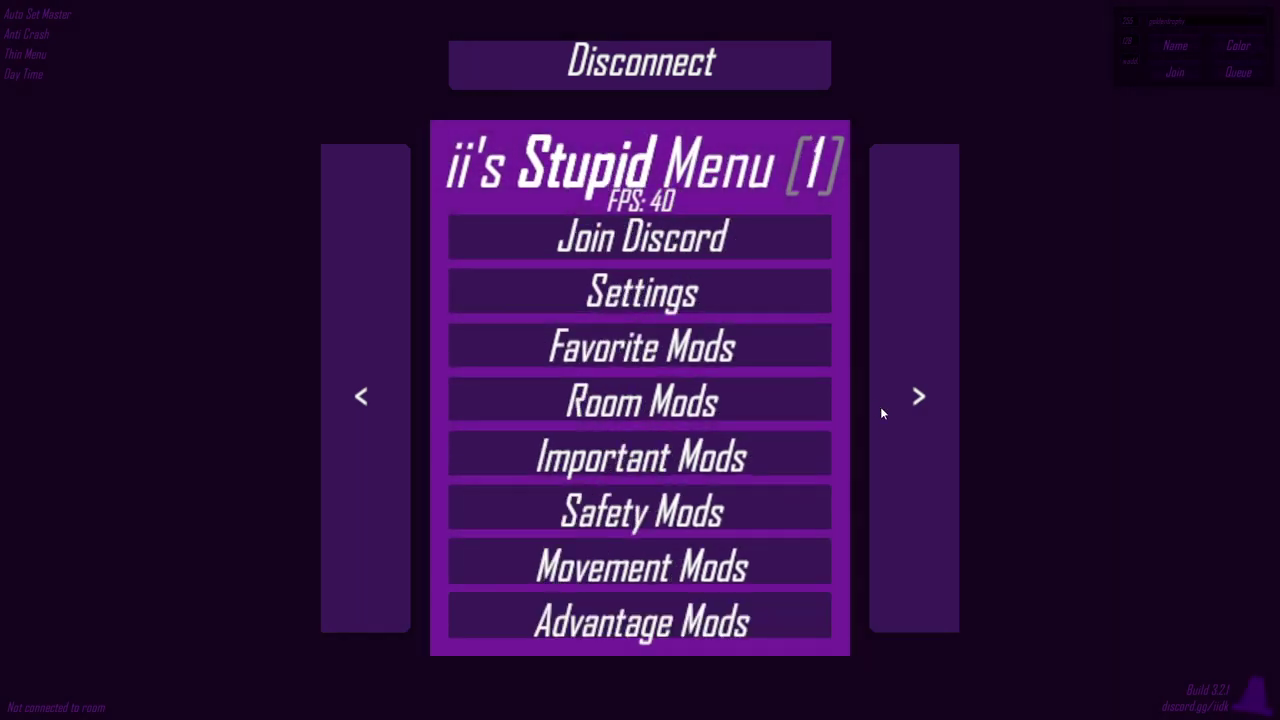
click(706, 626)
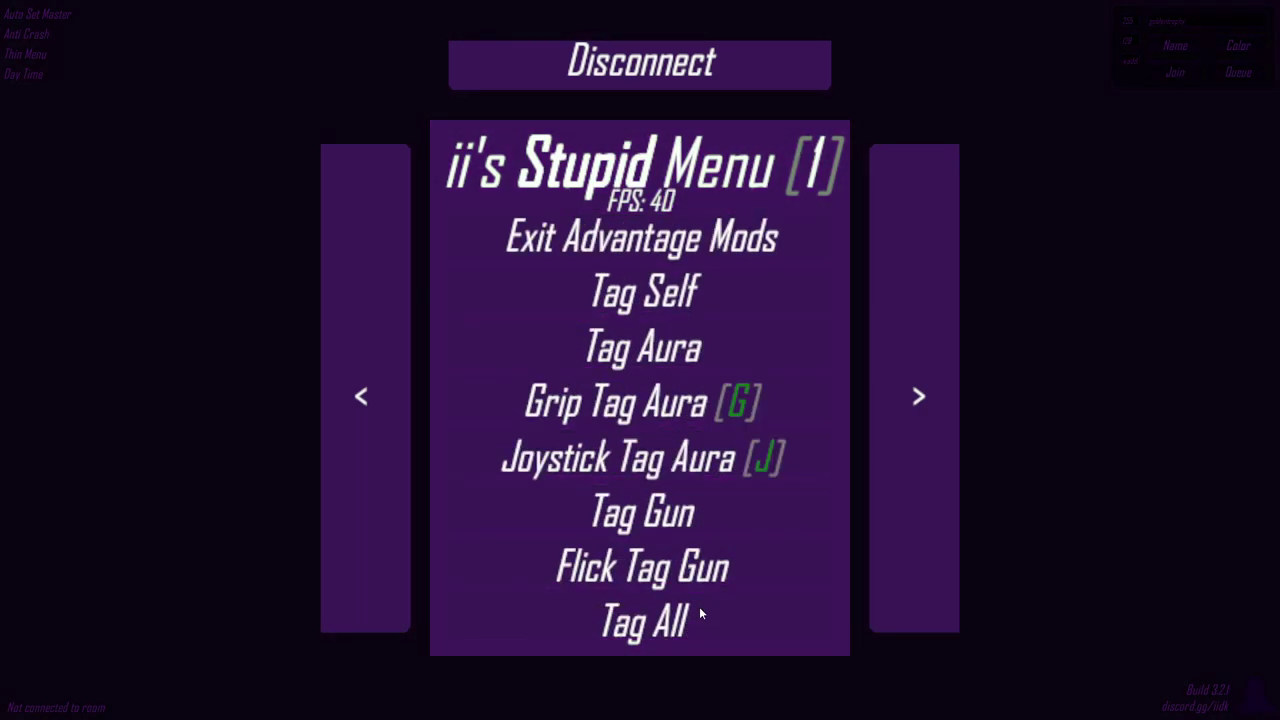
Turn on Tag Gun, aim its line around the treehouse, then leave Advantage Mods.
click(728, 498)
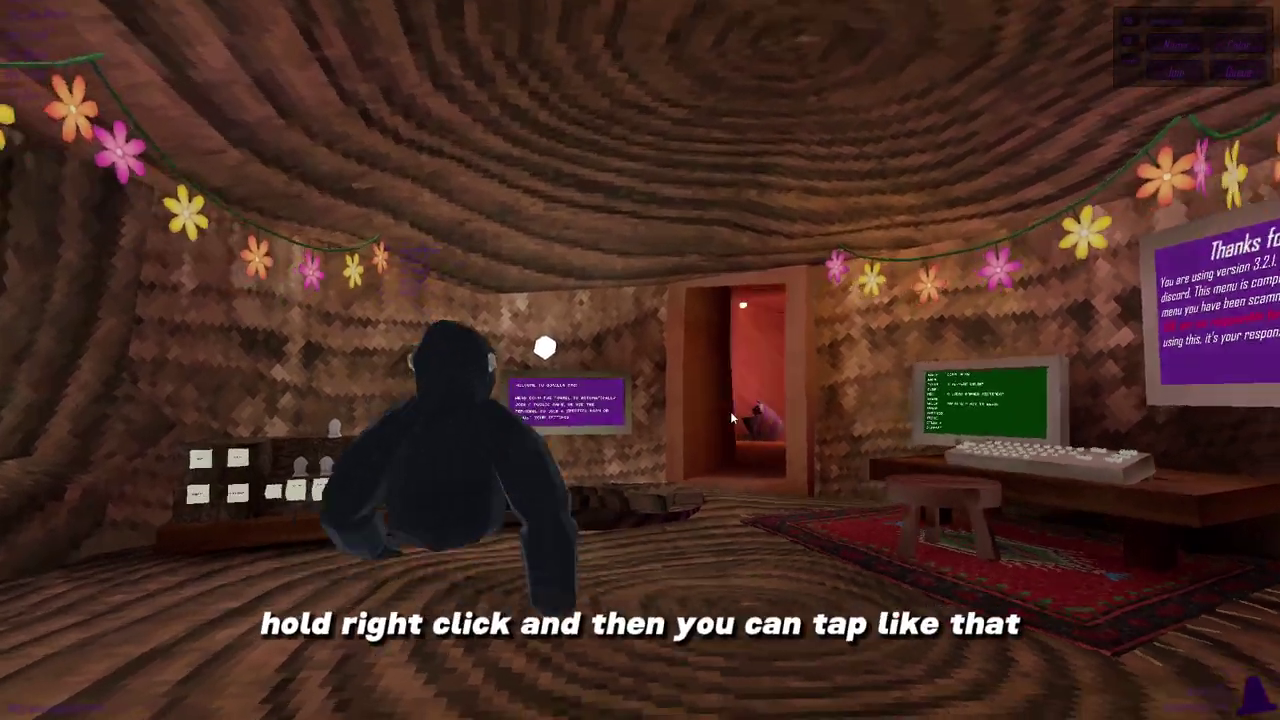
right_click(731, 415)
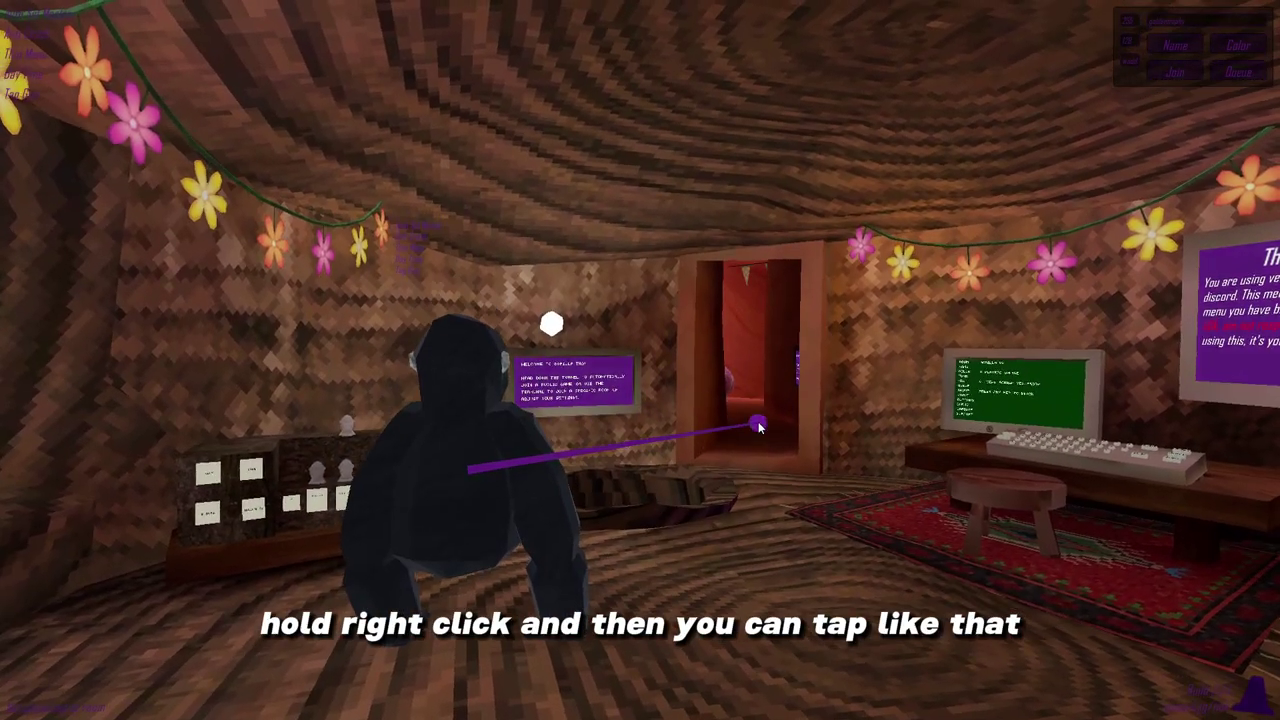
mouse_move(758, 427)
mouse_down()
mouse_move(902, 484)
mouse_move(1193, 462)
mouse_move(1094, 410)
mouse_move(700, 355)
mouse_up()
key(q)
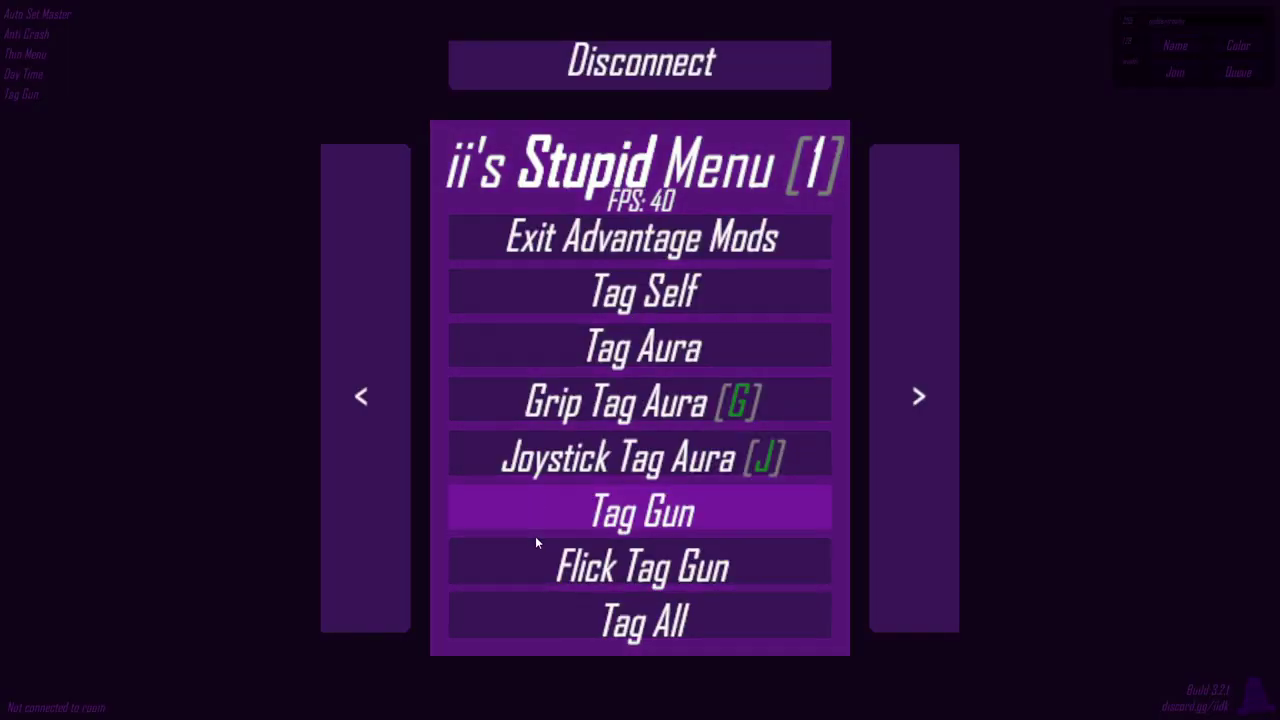
click(607, 258)
Close the mod menu, look around the treehouse, and fly up to the ceiling and back down.
key(q)
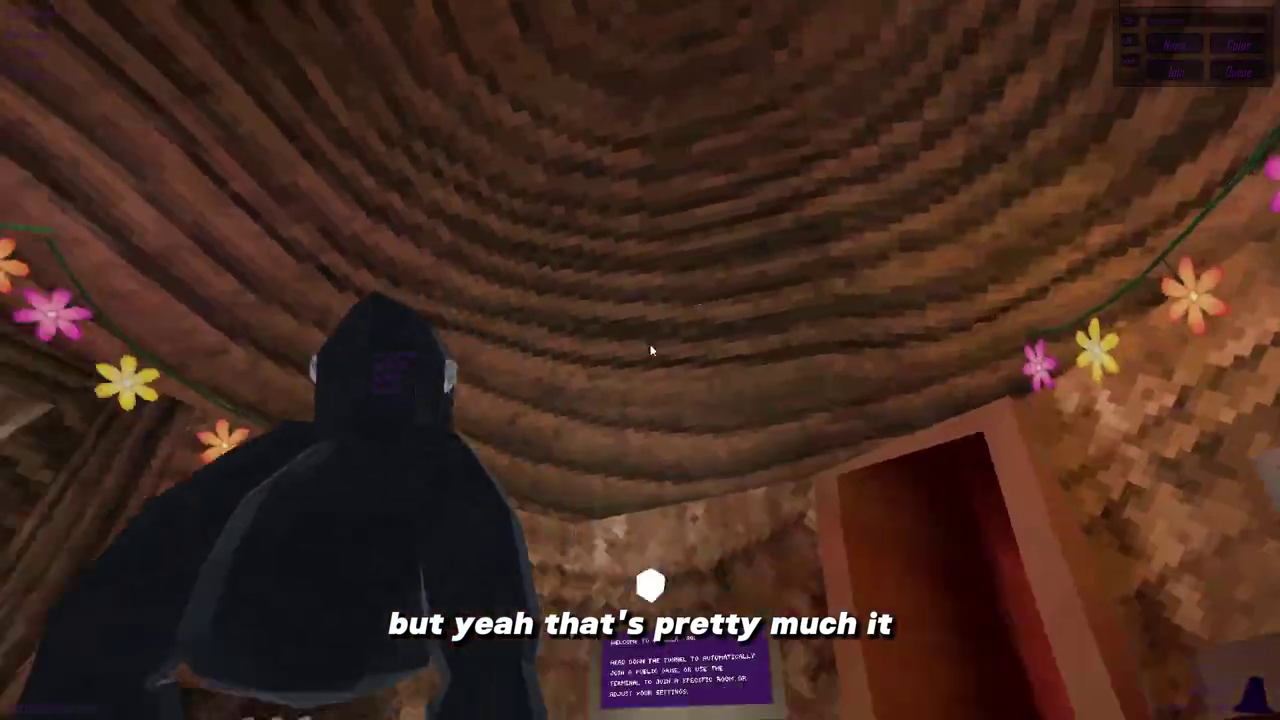
mouse_move(650, 350)
mouse_down()
mouse_move(543, 395)
mouse_move(470, 400)
mouse_up()
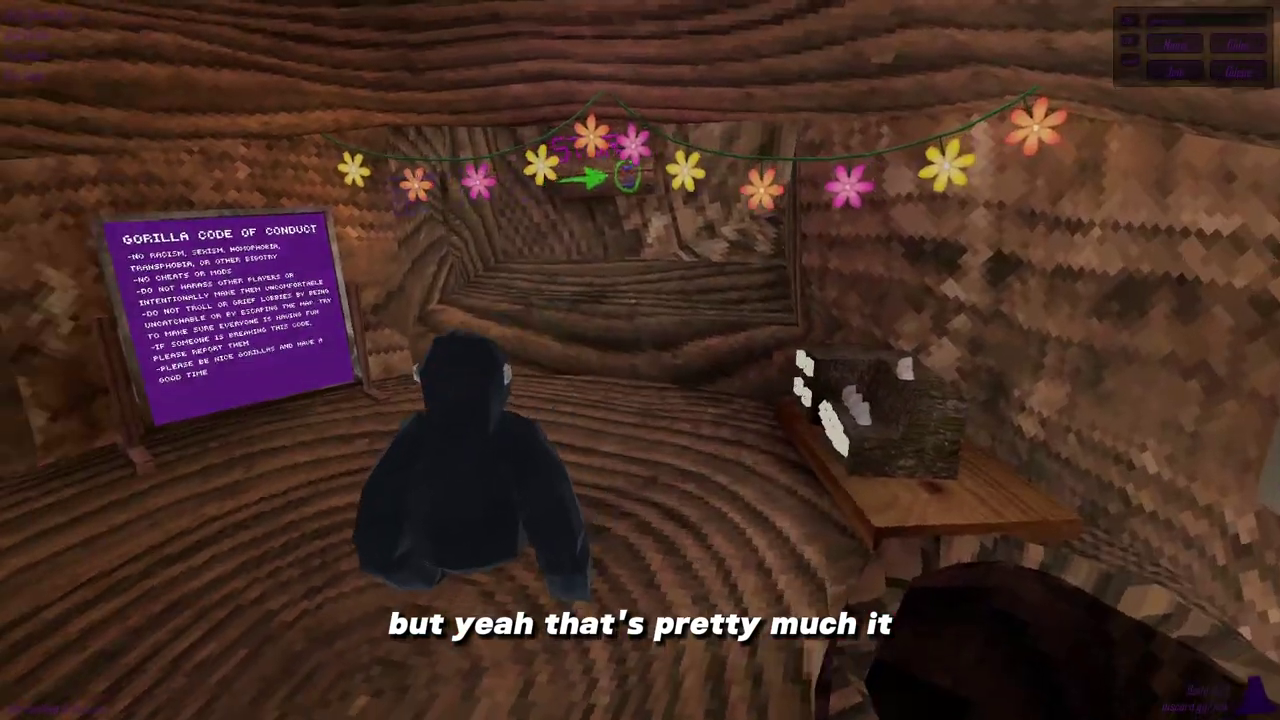
drag(640, 360, 970, 350)
key(w)
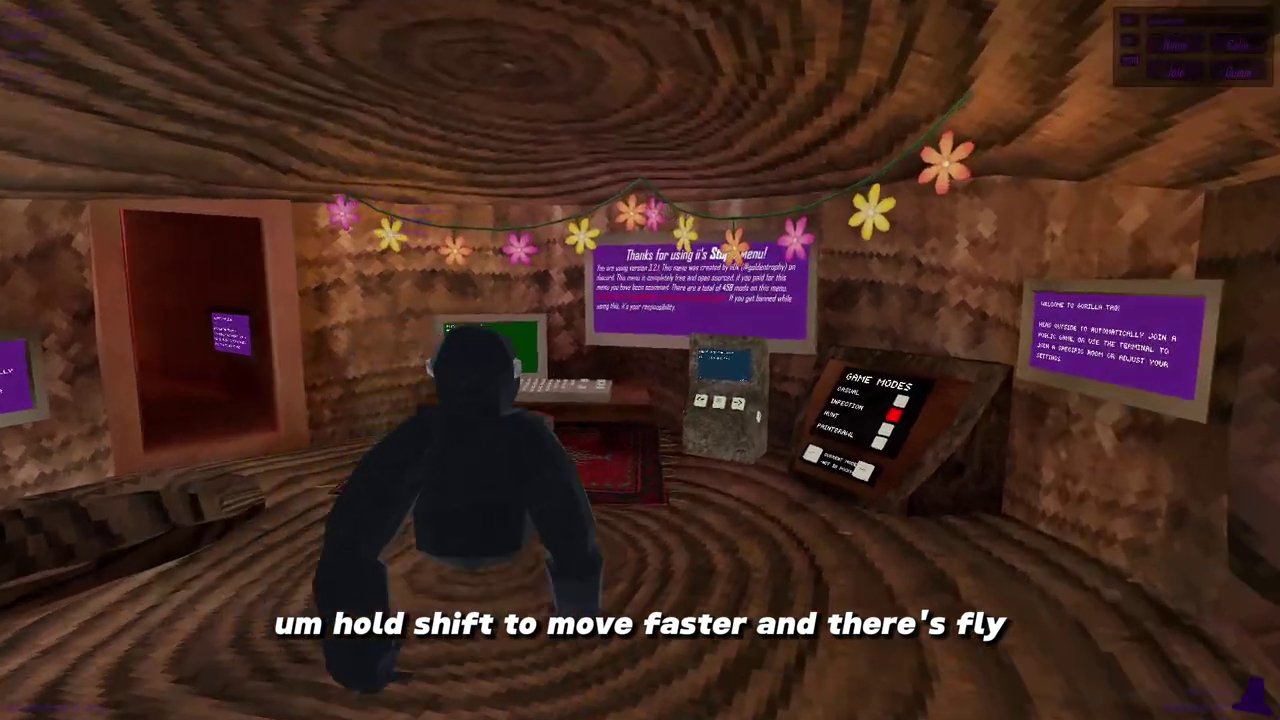
key(w)
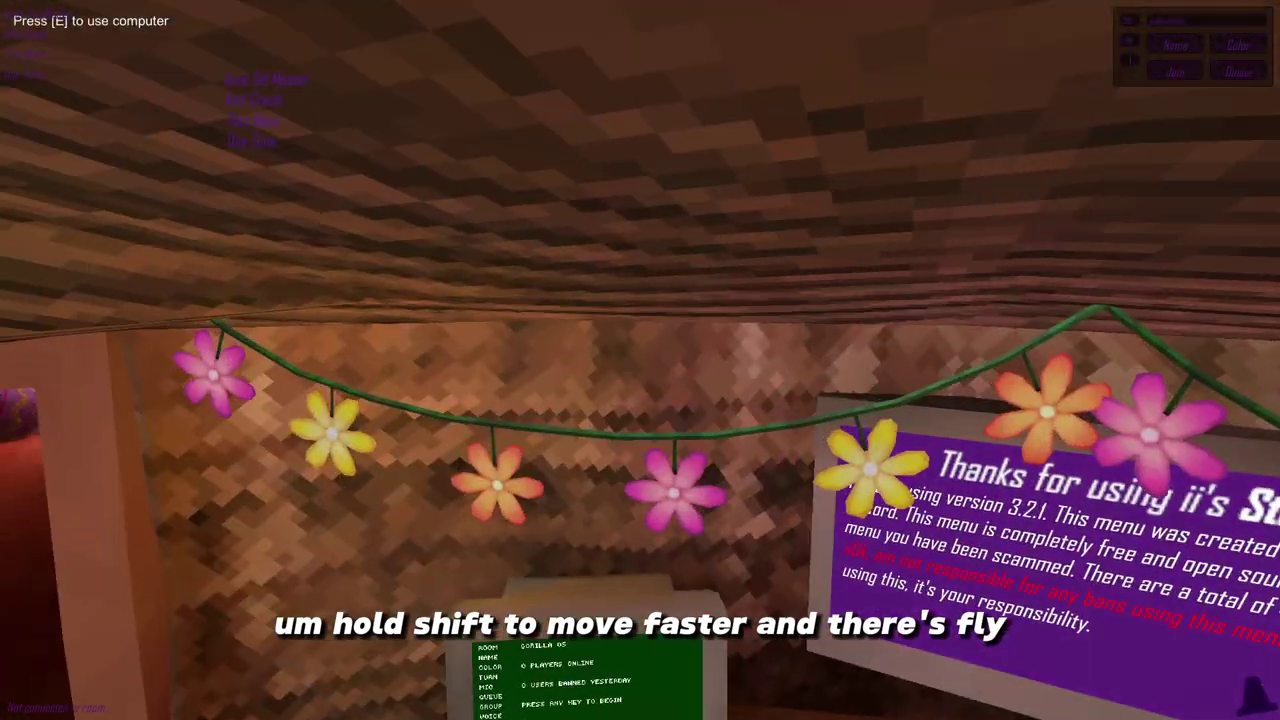
key(s)
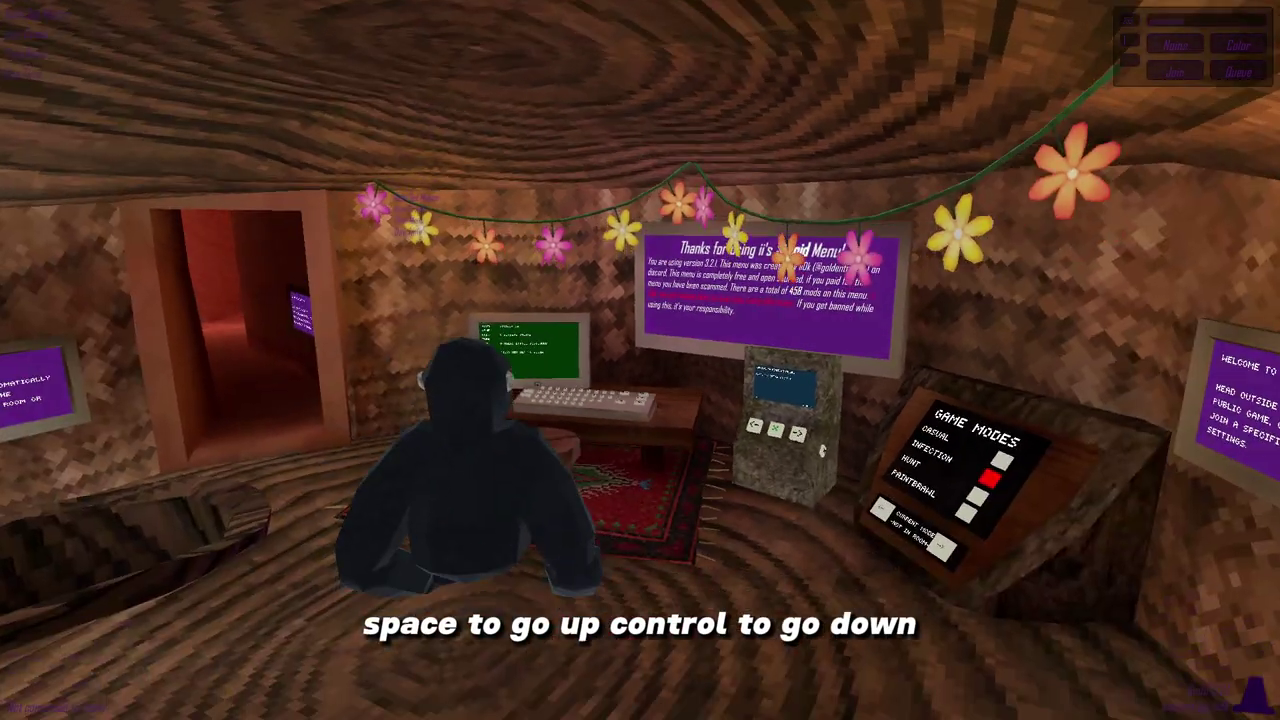
Approach and back away from the computer desk, then look over the Room Mods page.
key(w)
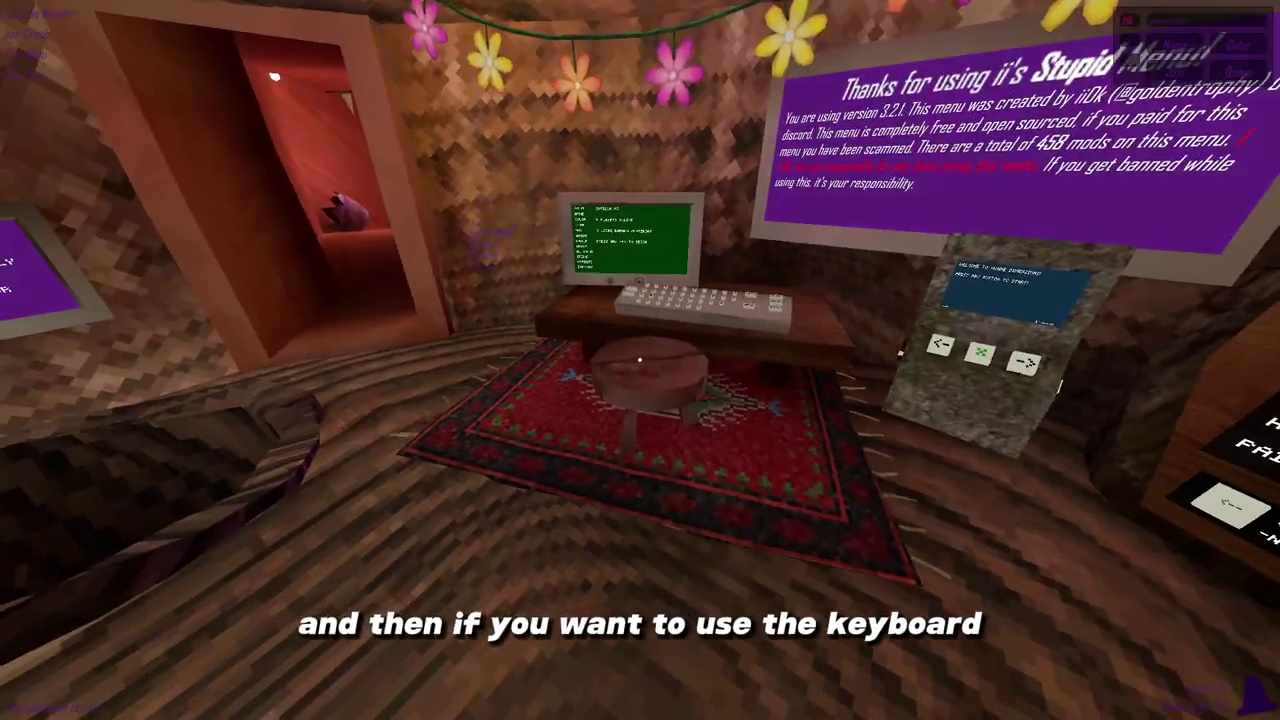
key(s)
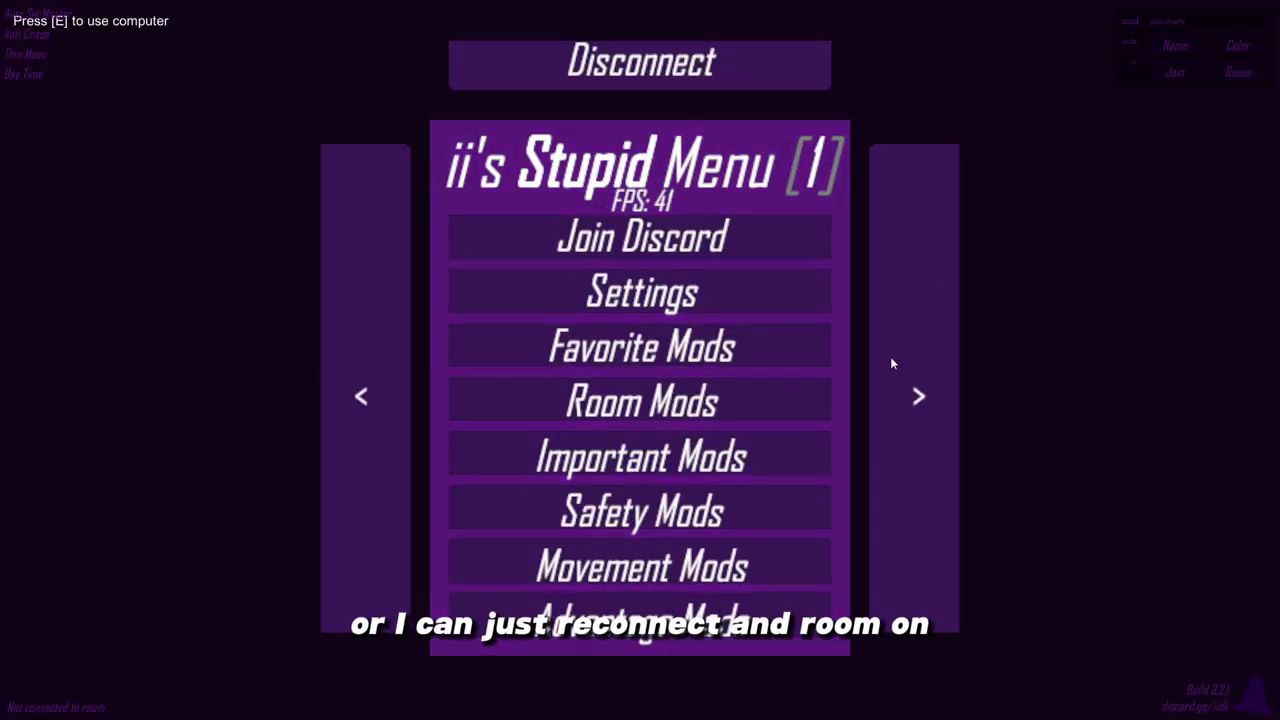
click(645, 402)
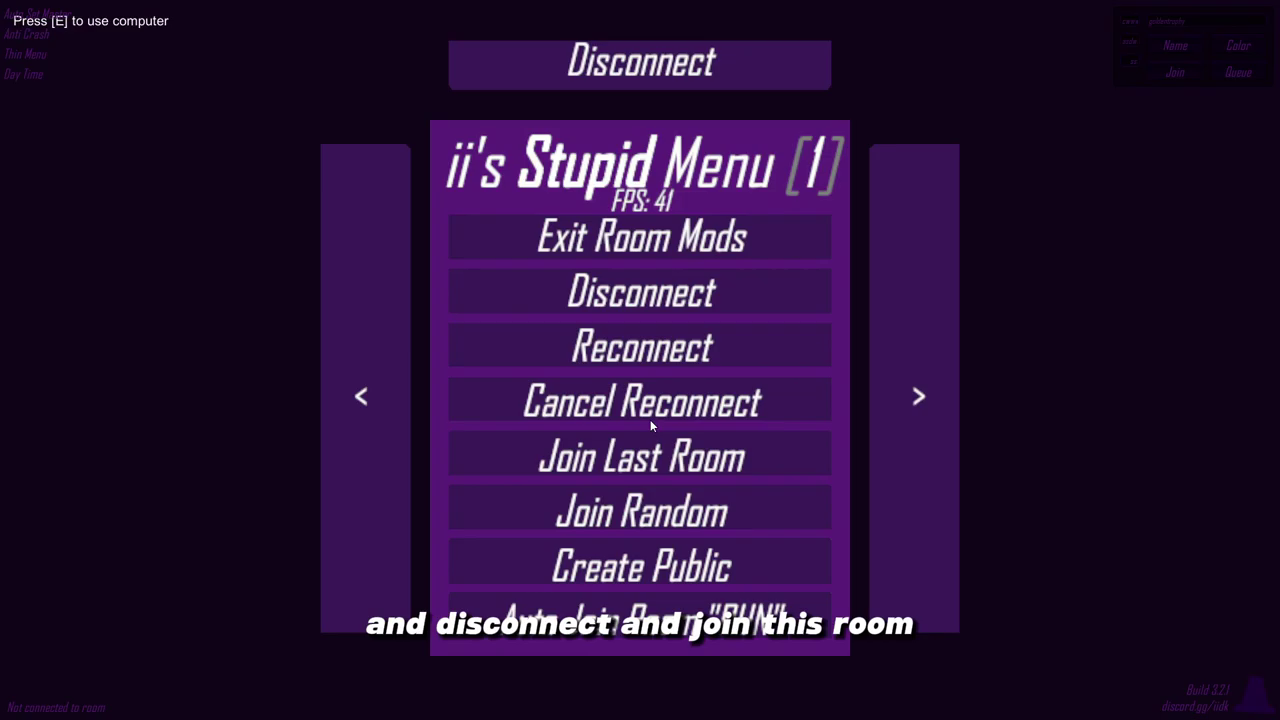
click(594, 250)
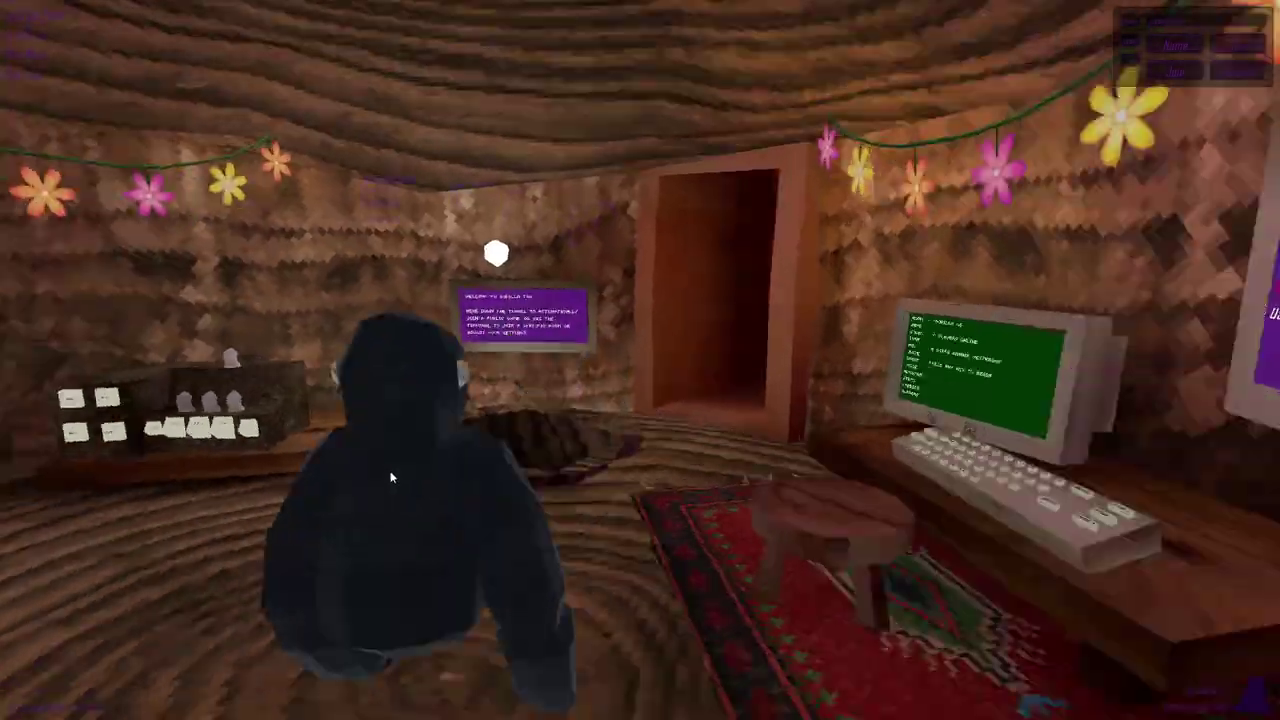